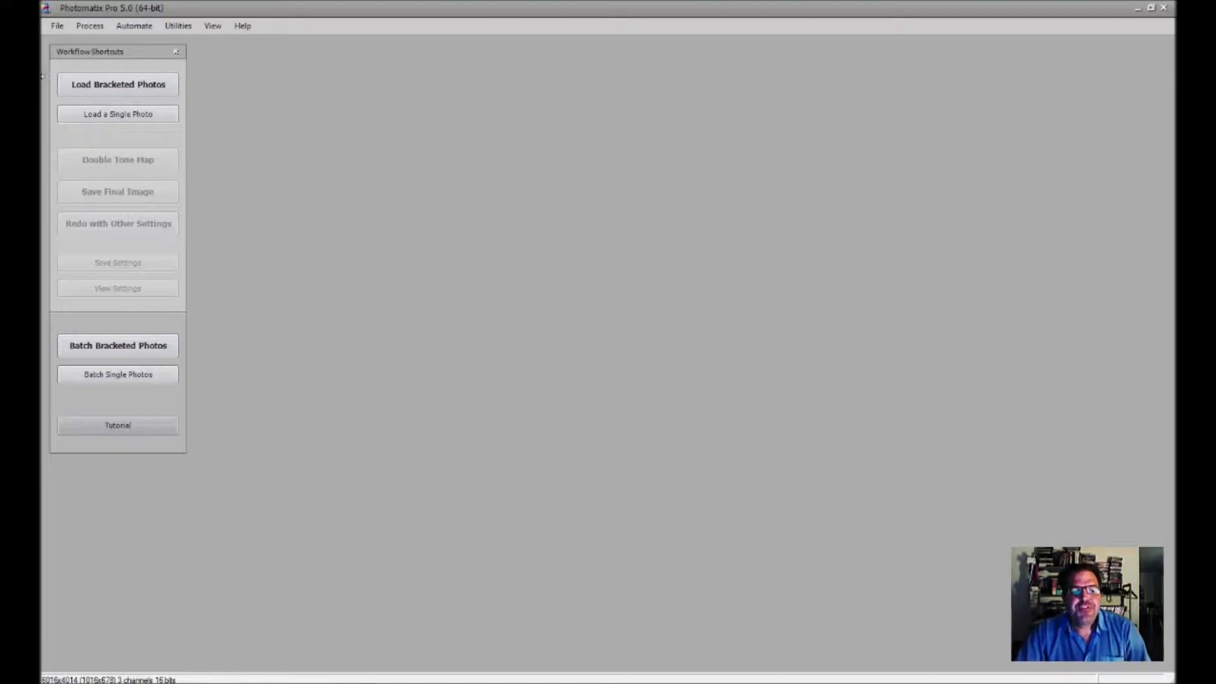
Load the bracketed photos DSC_2103.jpg, DSC_2104.jpg and DSC_2105.jpg from the Processing folder.
click(145, 85)
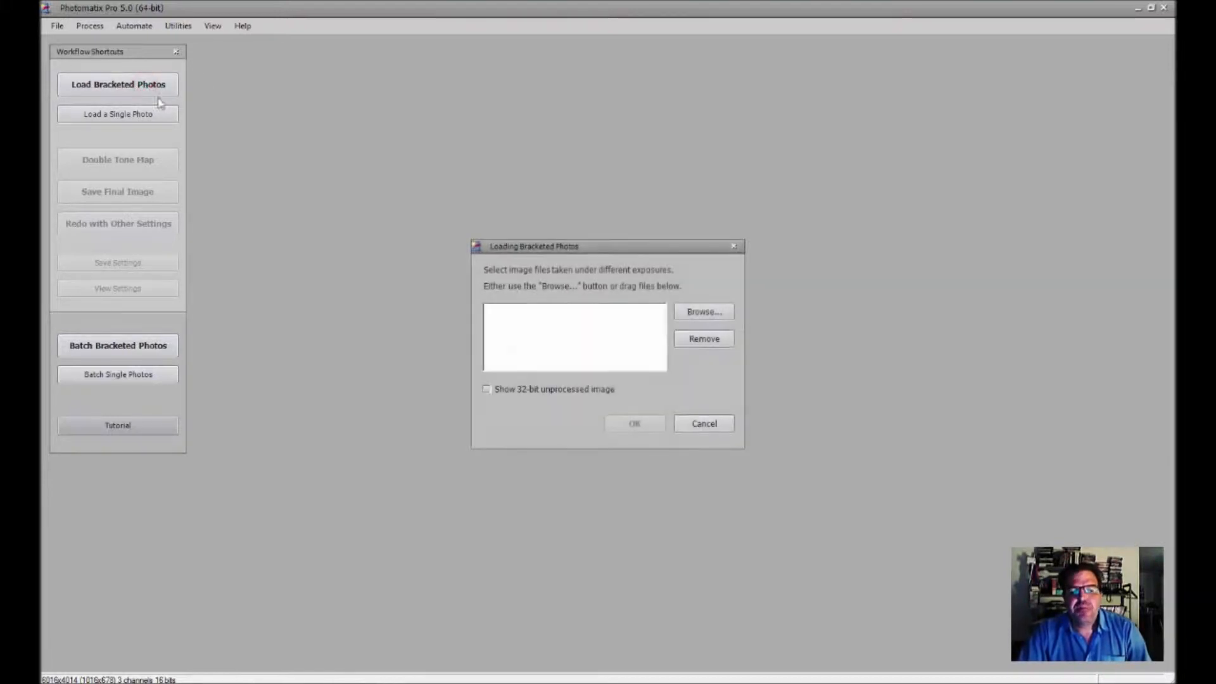
click(697, 314)
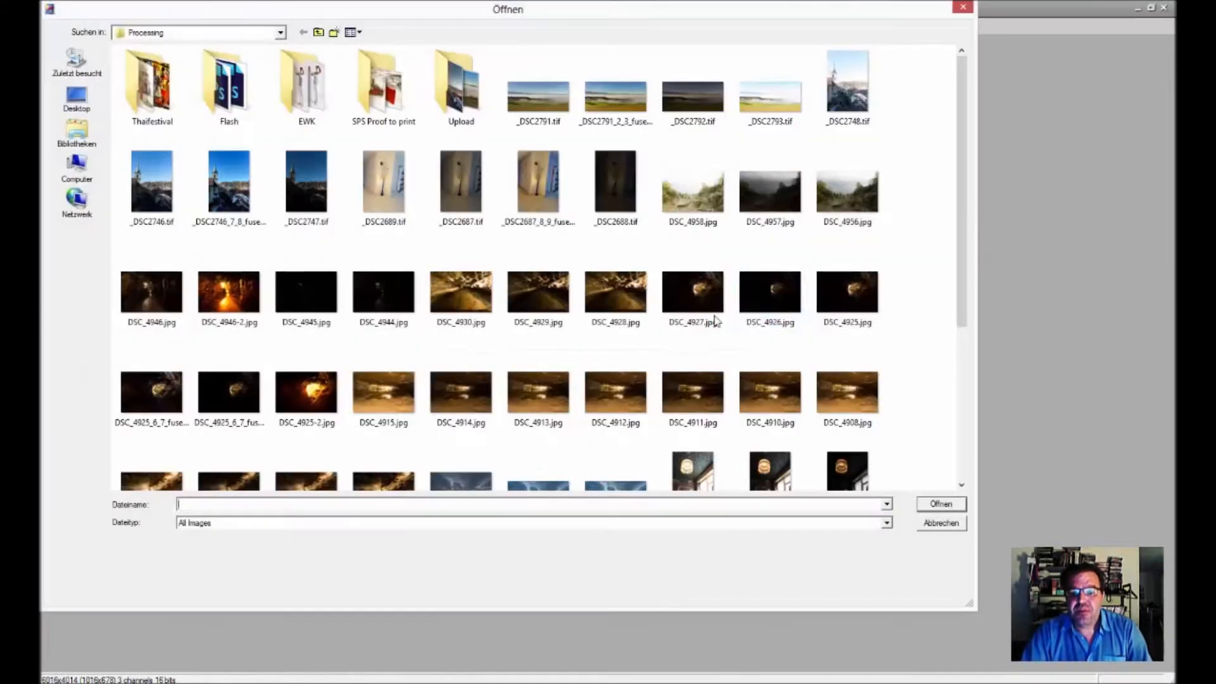
click(933, 279)
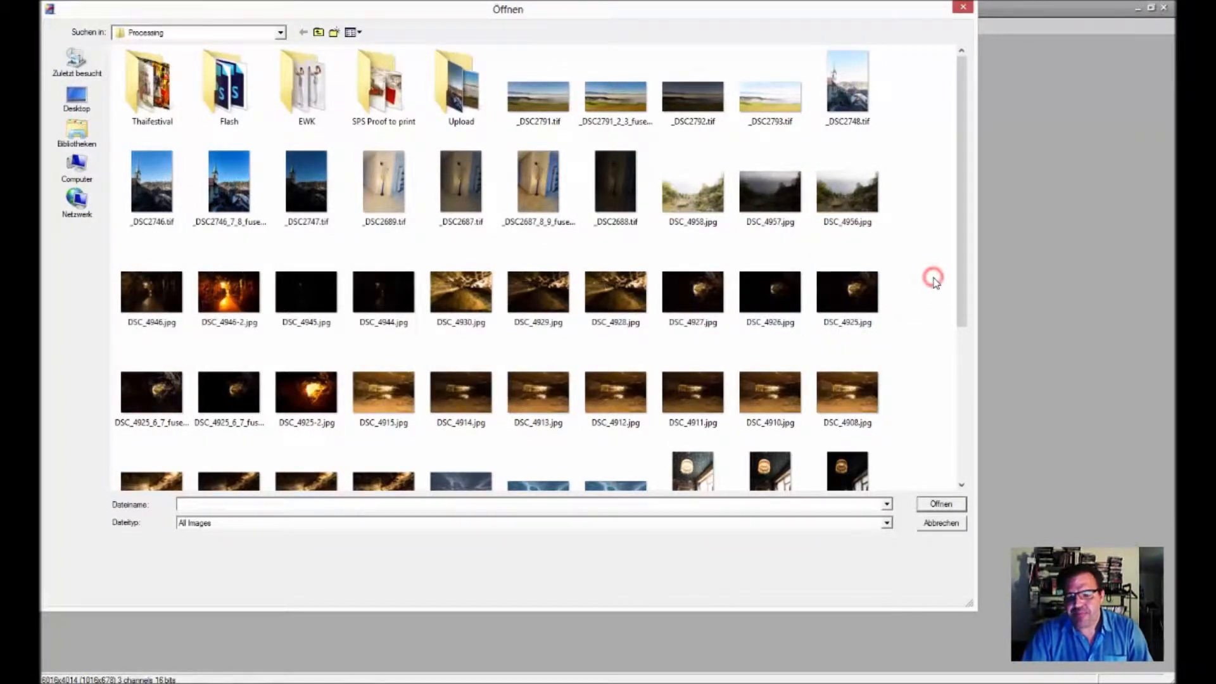
scroll(935, 282, down, 3)
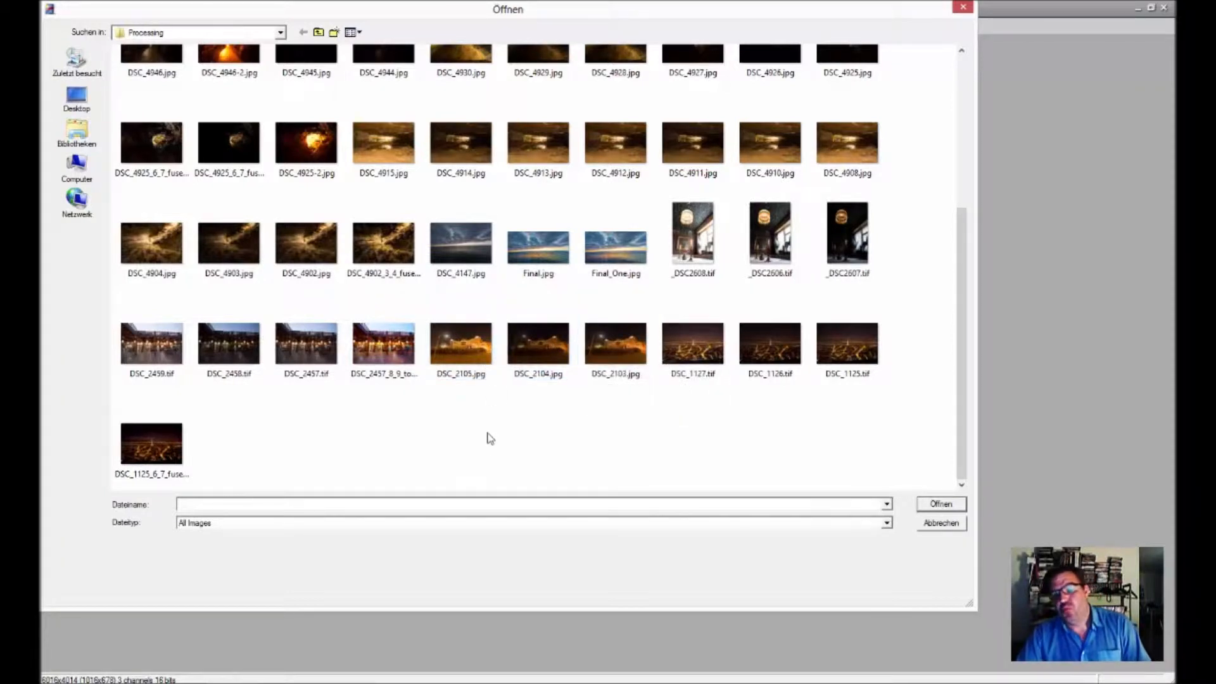
click(471, 361)
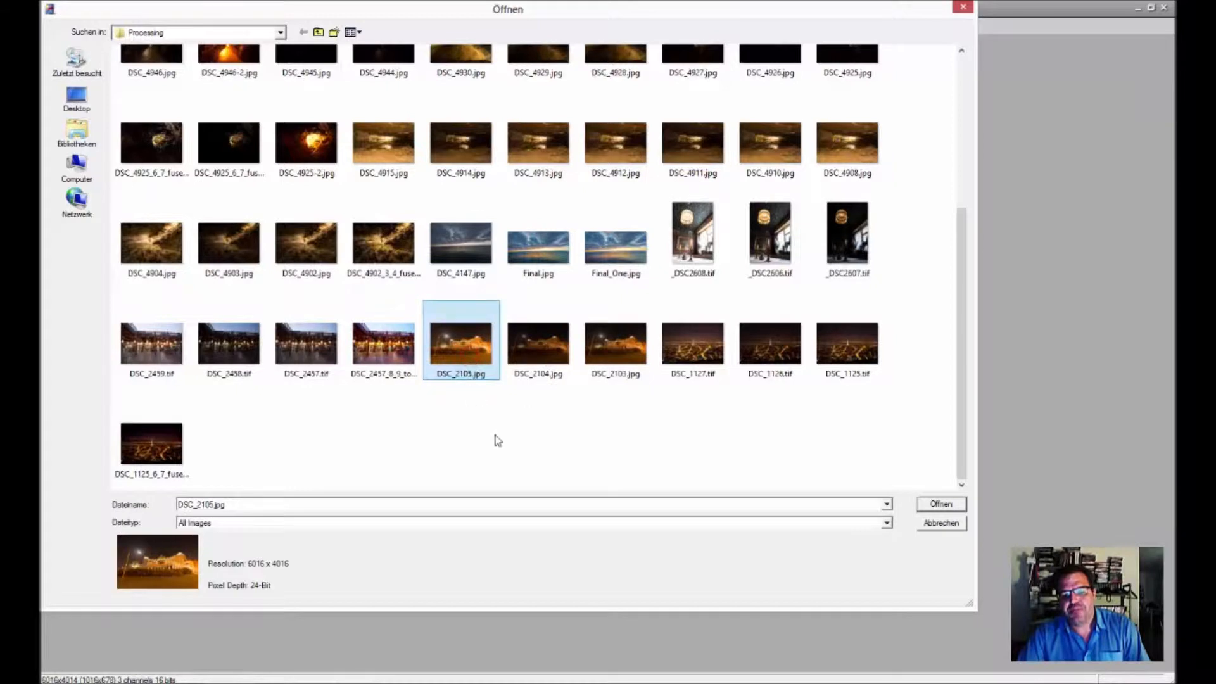
shift+click(633, 359)
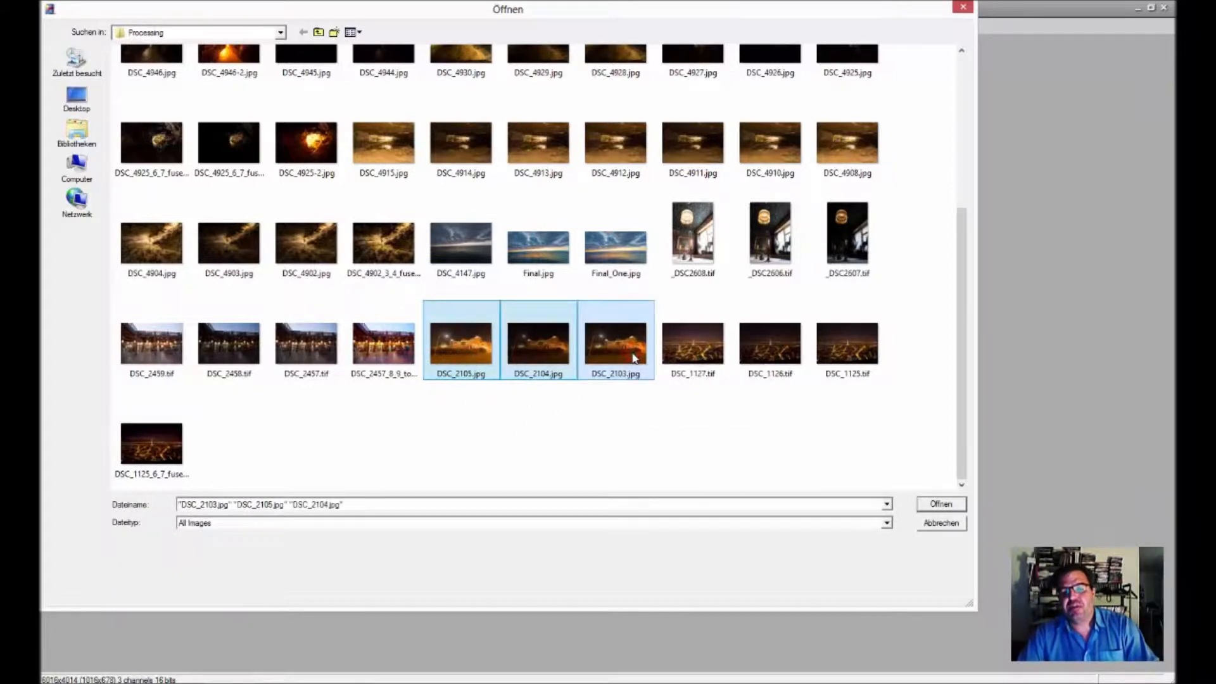
click(946, 505)
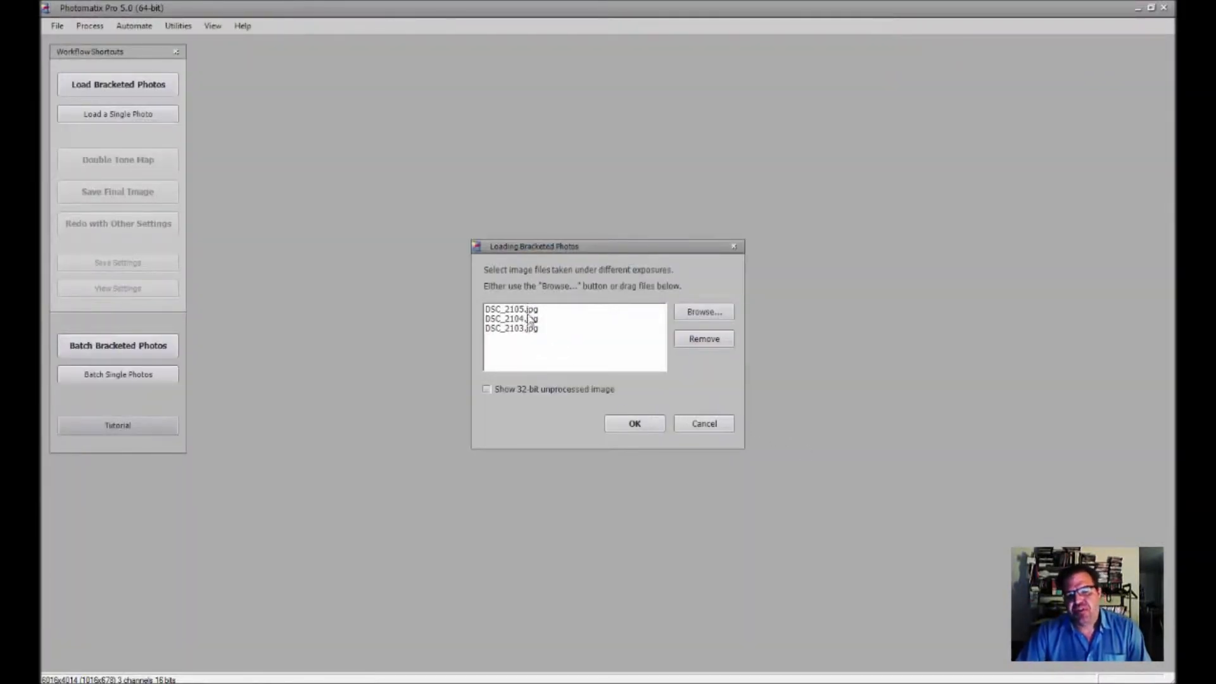
click(652, 423)
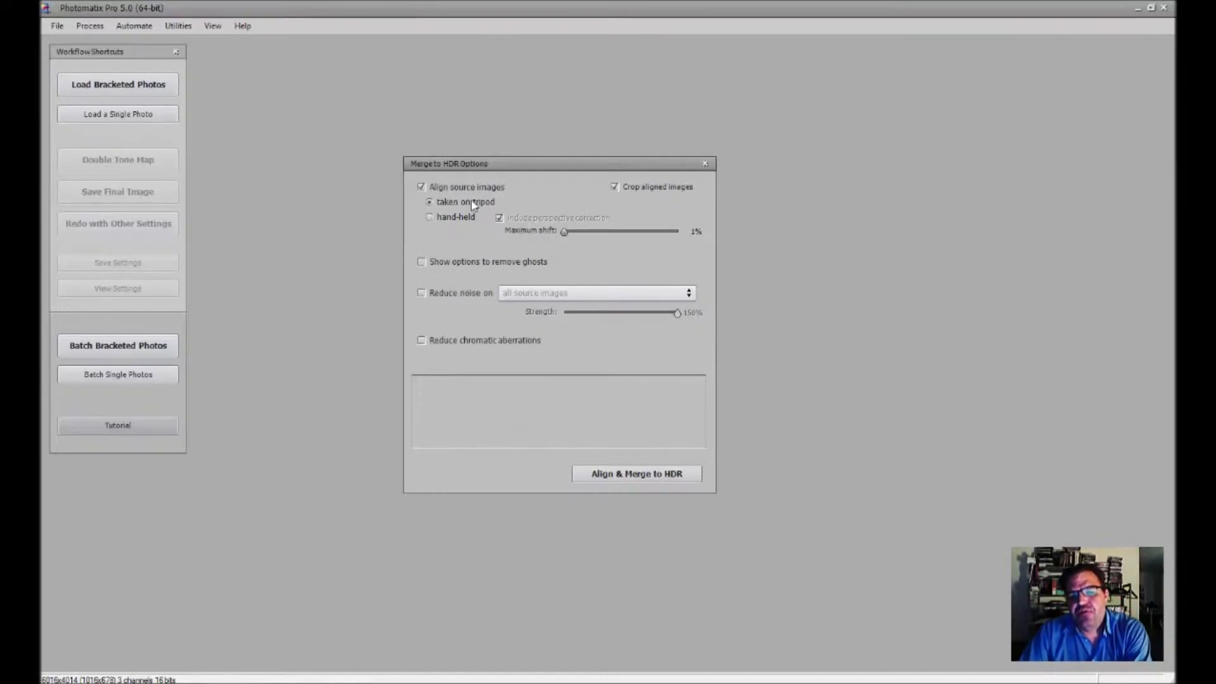
Align and merge the bracketed photos to HDR, using tripod alignment with cropping and leaving ghost, noise and chromatic aberration reduction off.
mouse_move(474, 204)
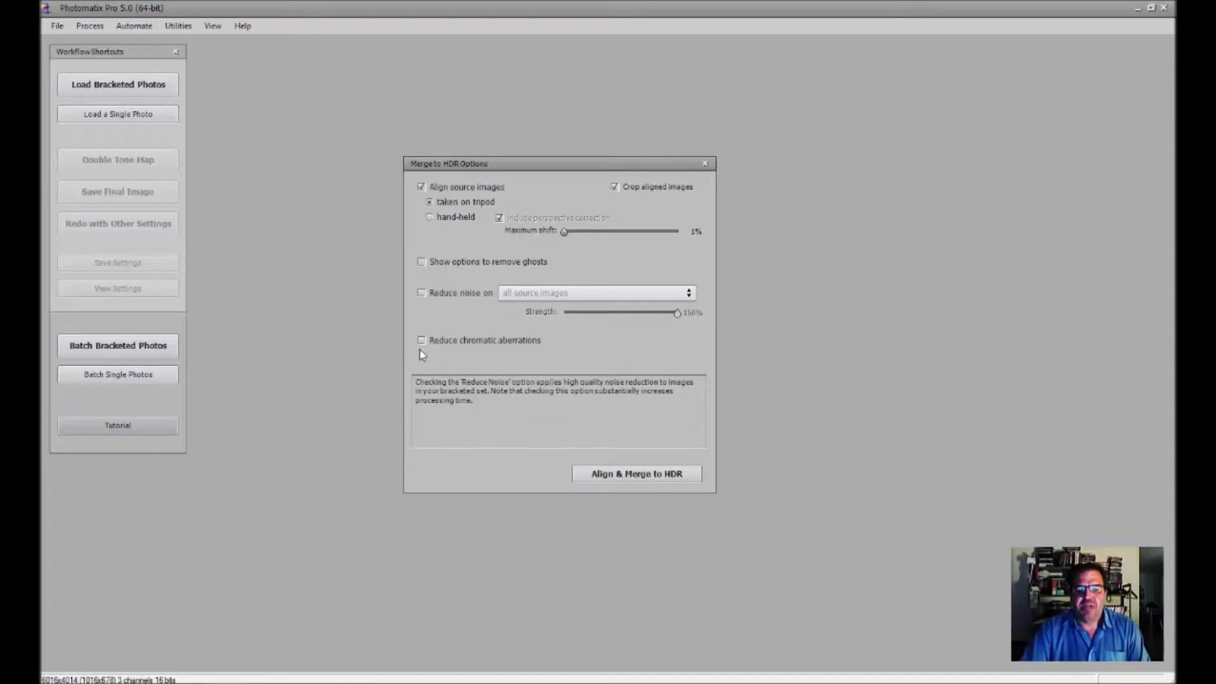
mouse_move(530, 350)
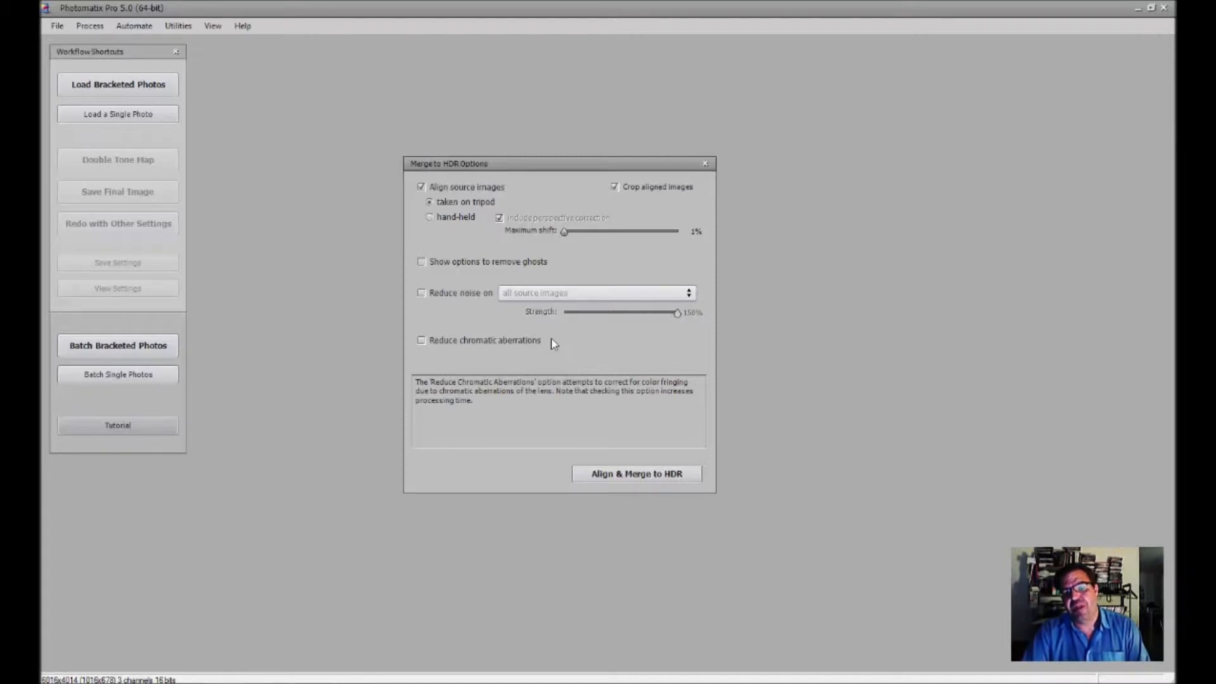
click(602, 475)
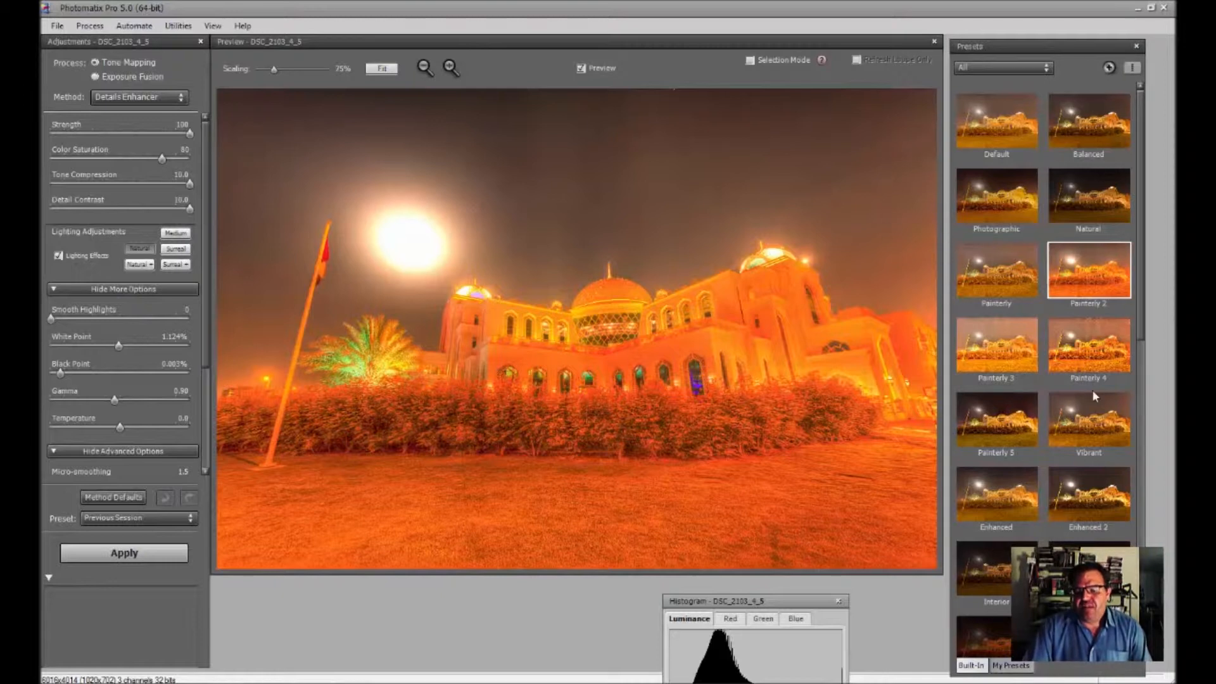
Try the built-in Photographic, Painterly, Painterly 3 and Painterly 4 presets on the merged image.
click(1002, 208)
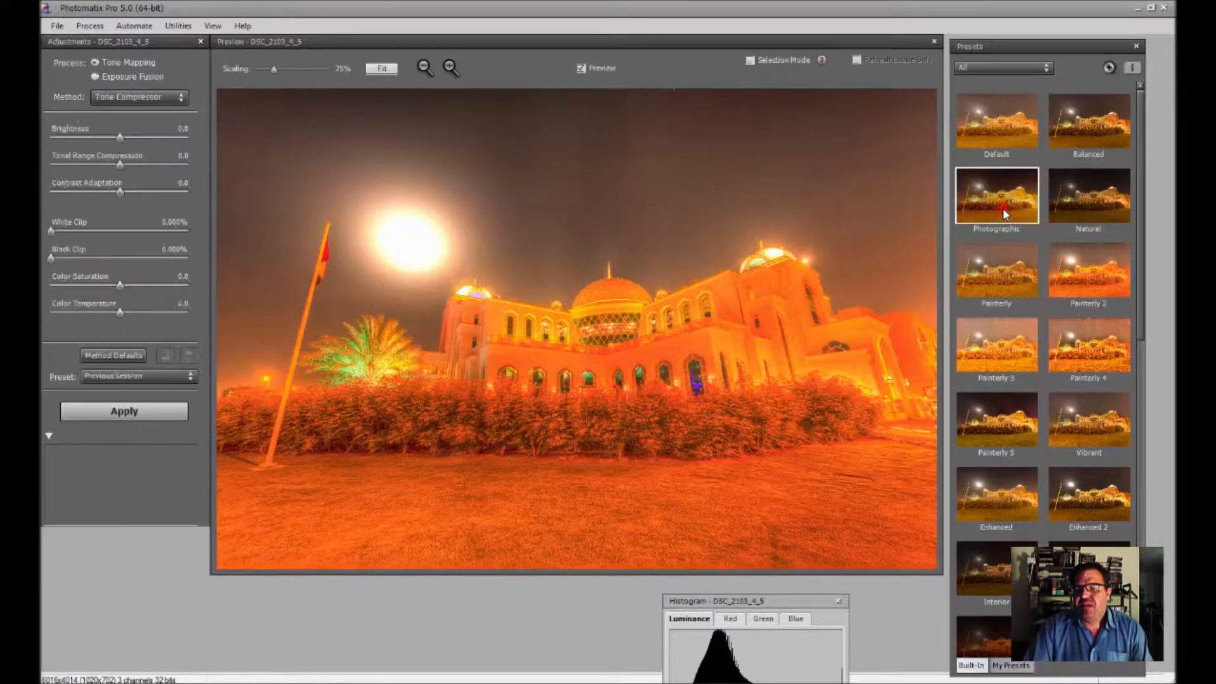
click(1000, 269)
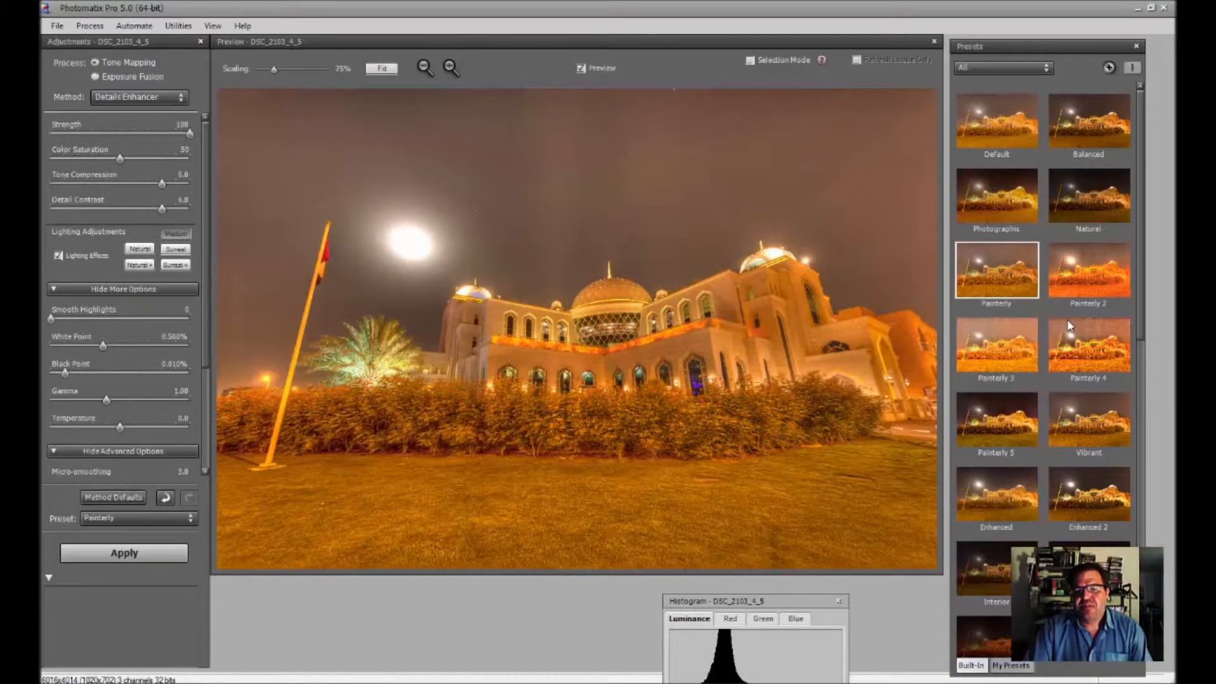
click(1020, 330)
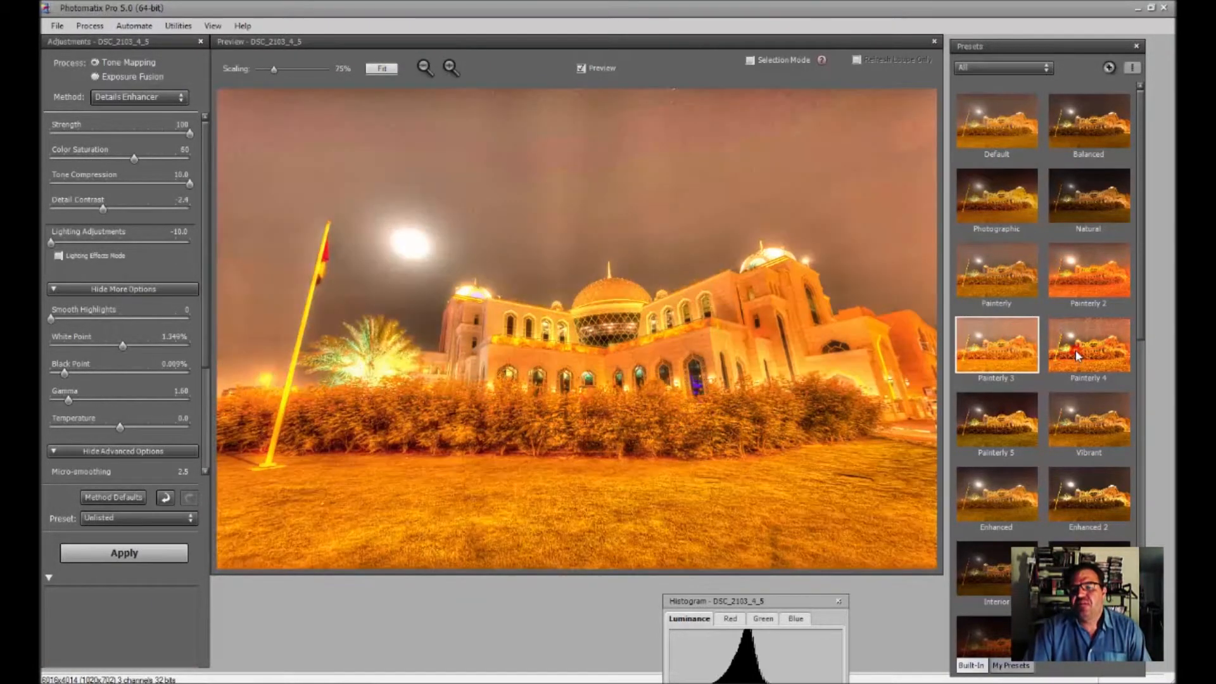
click(1077, 350)
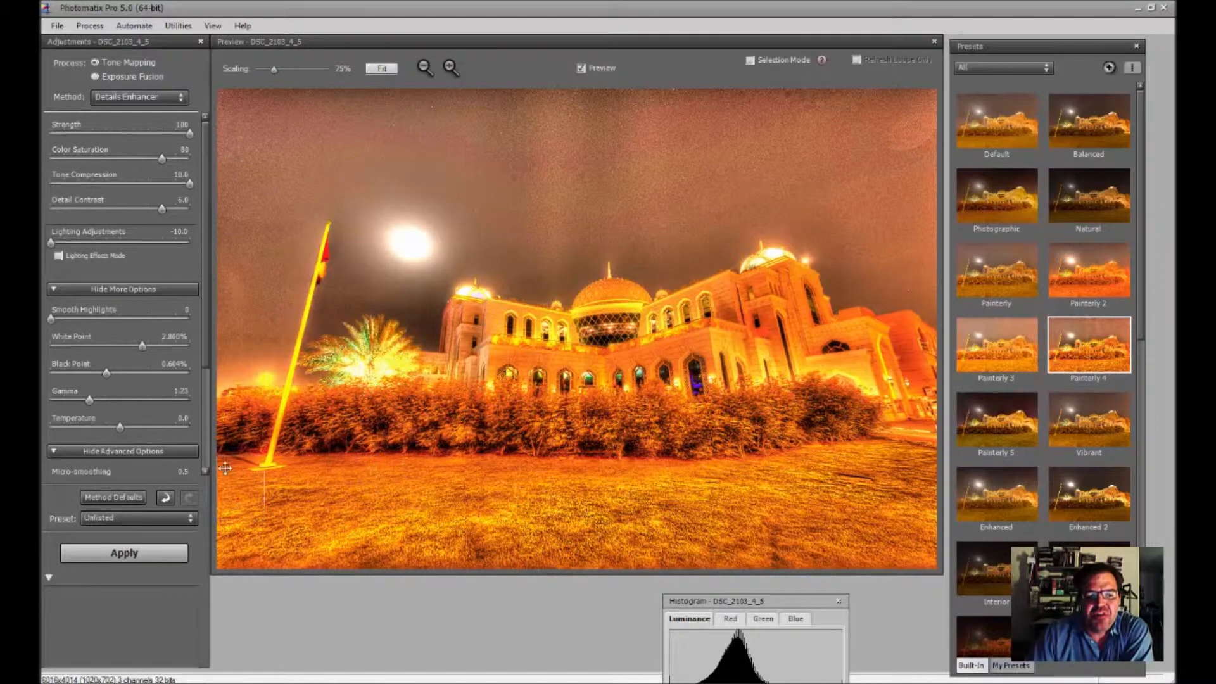
Switch the process to Exposure Fusion with the Fusion/Natural method and reset its settings to the method defaults.
mouse_move(142, 480)
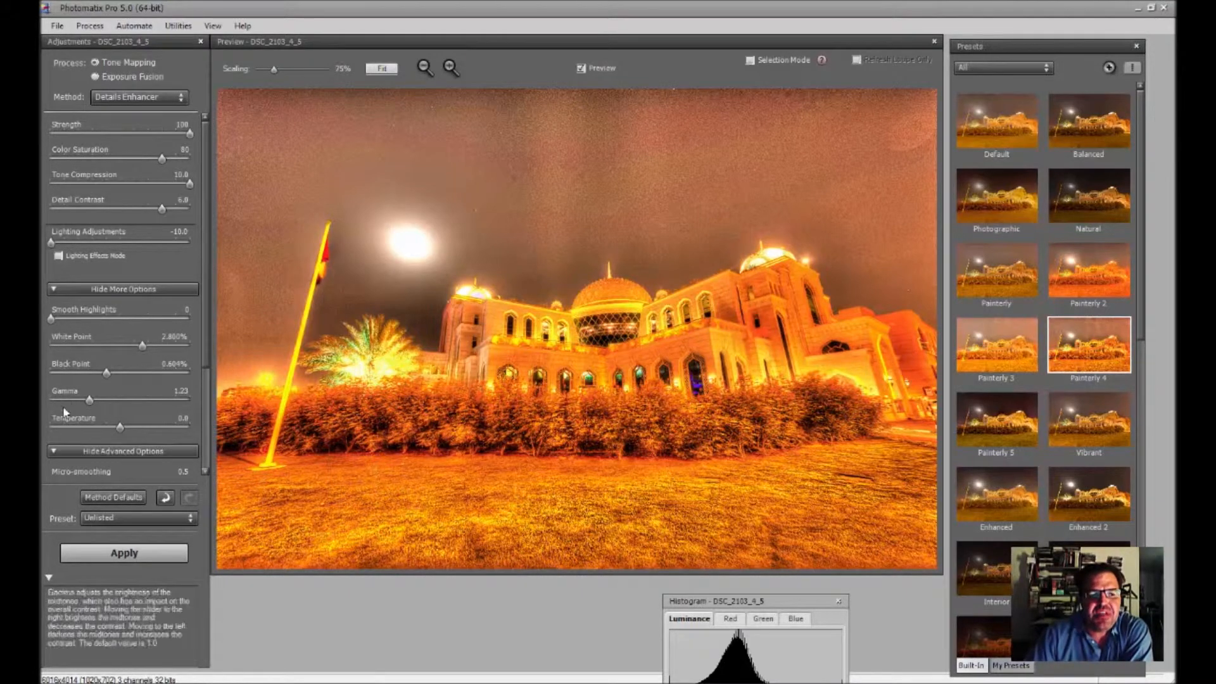
mouse_move(201, 144)
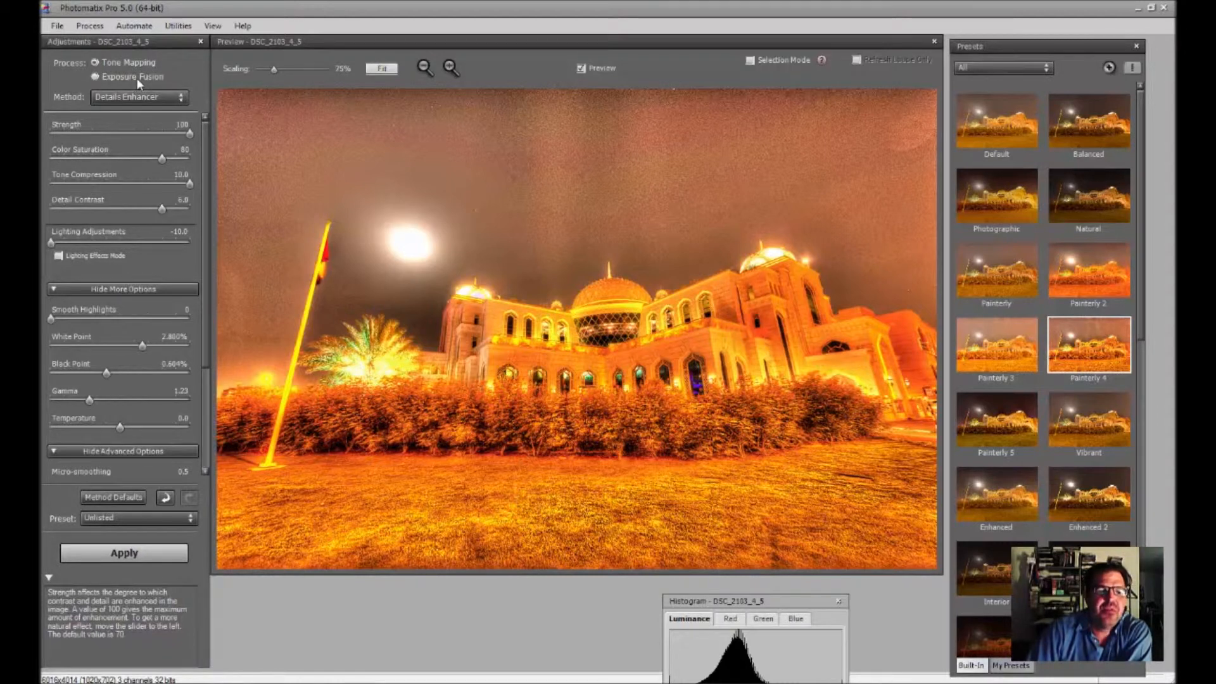
click(121, 81)
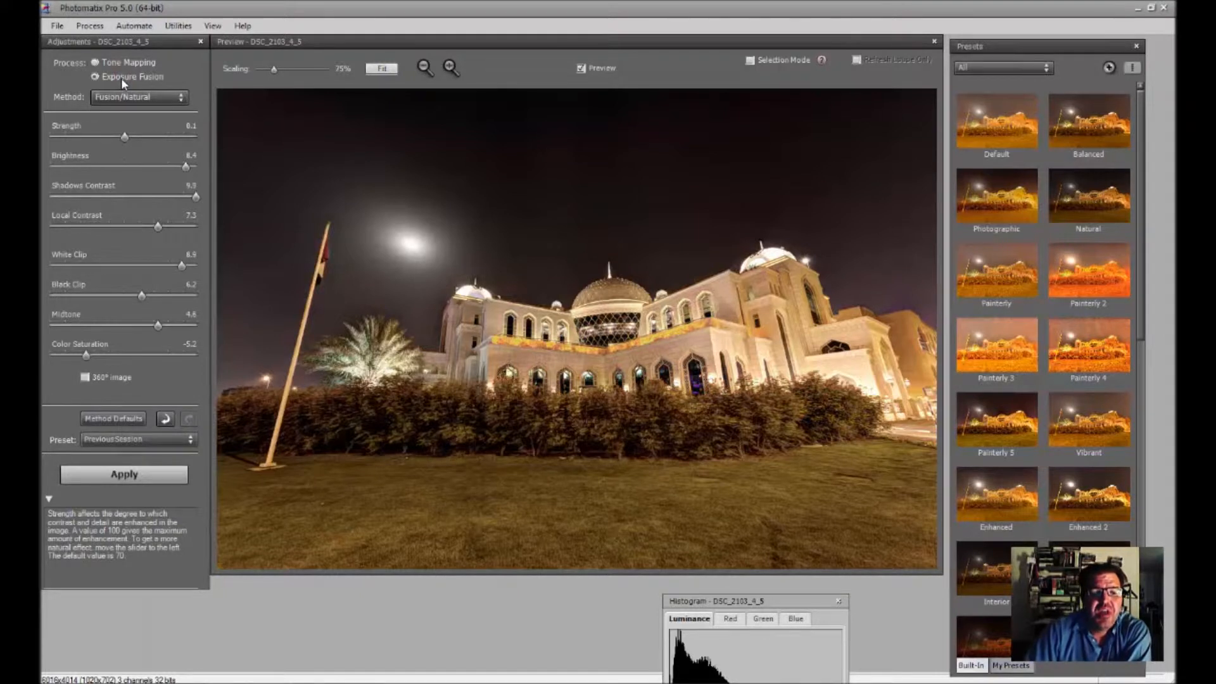
click(133, 96)
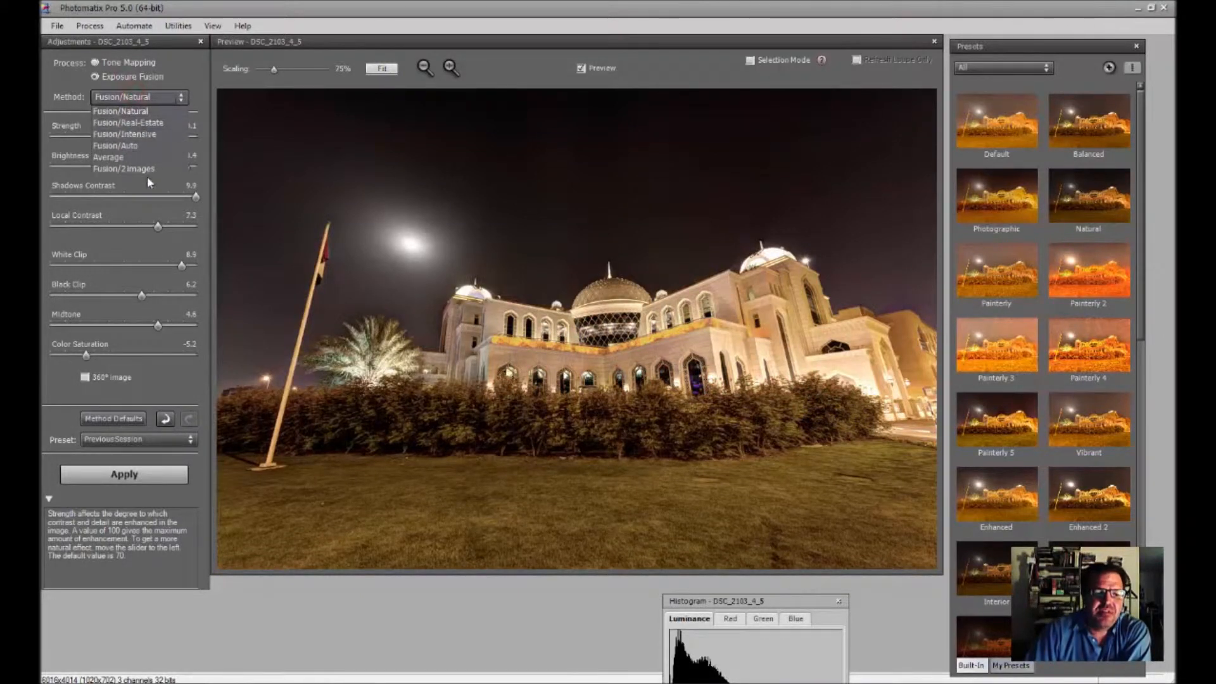
click(172, 67)
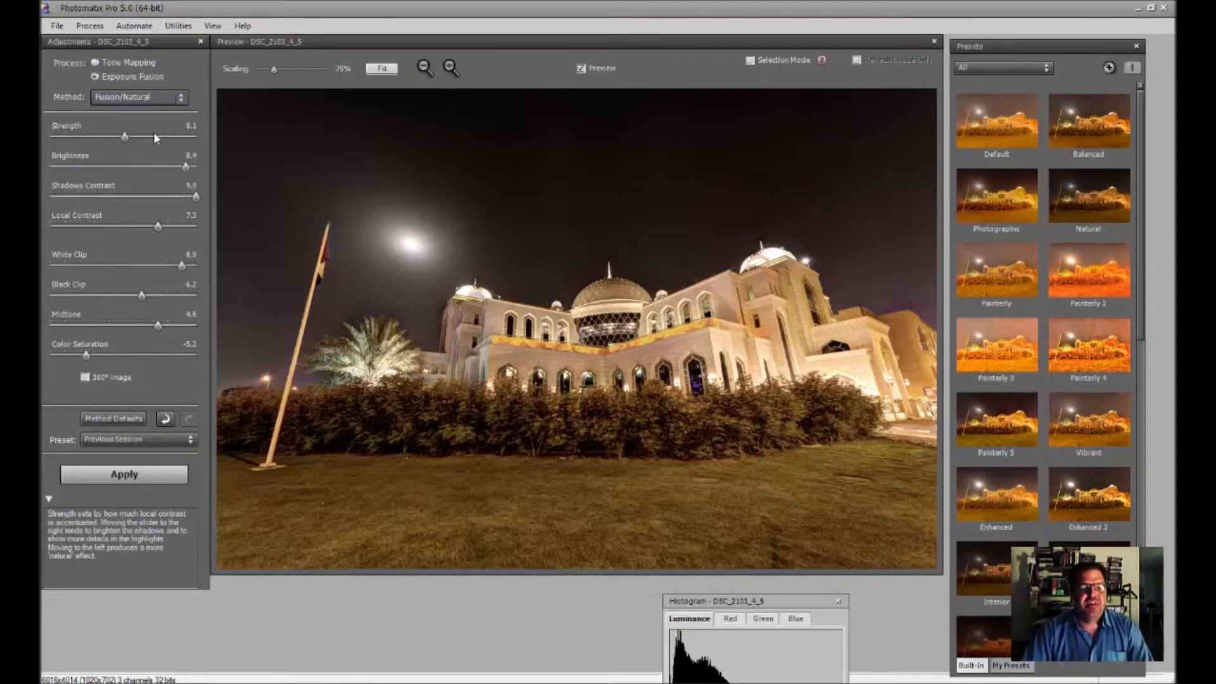
click(117, 418)
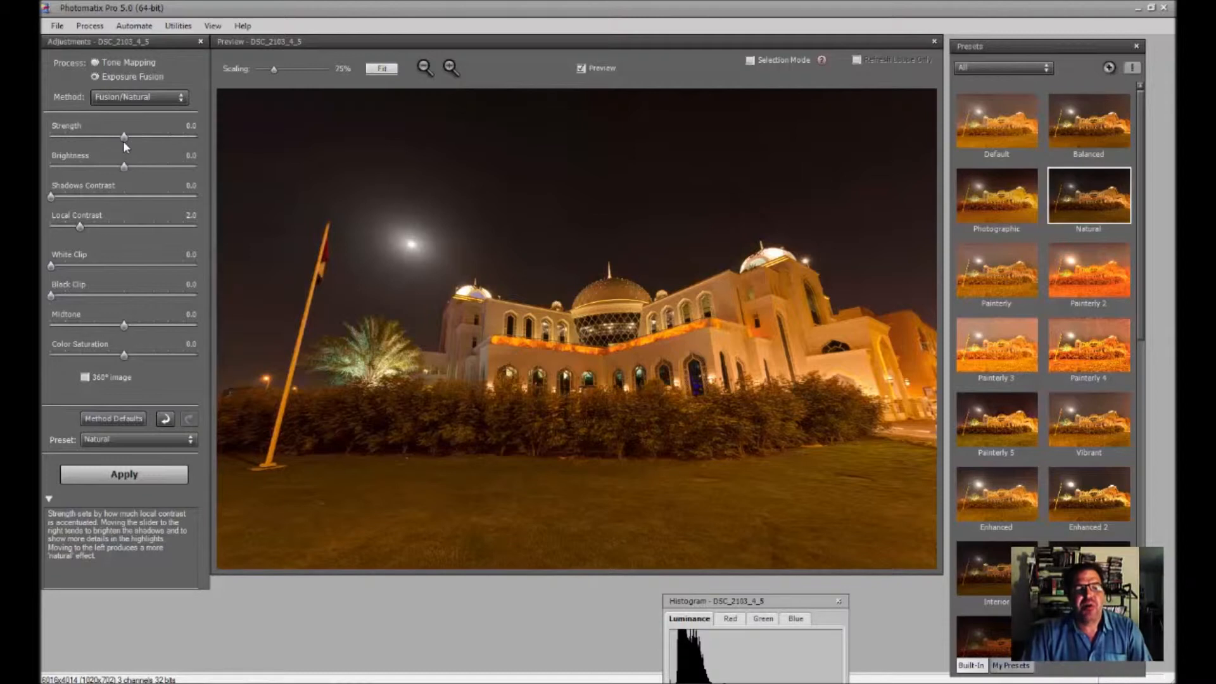
Compare the image at both extremes of Strength, and set Strength to about -1.3.
click(196, 136)
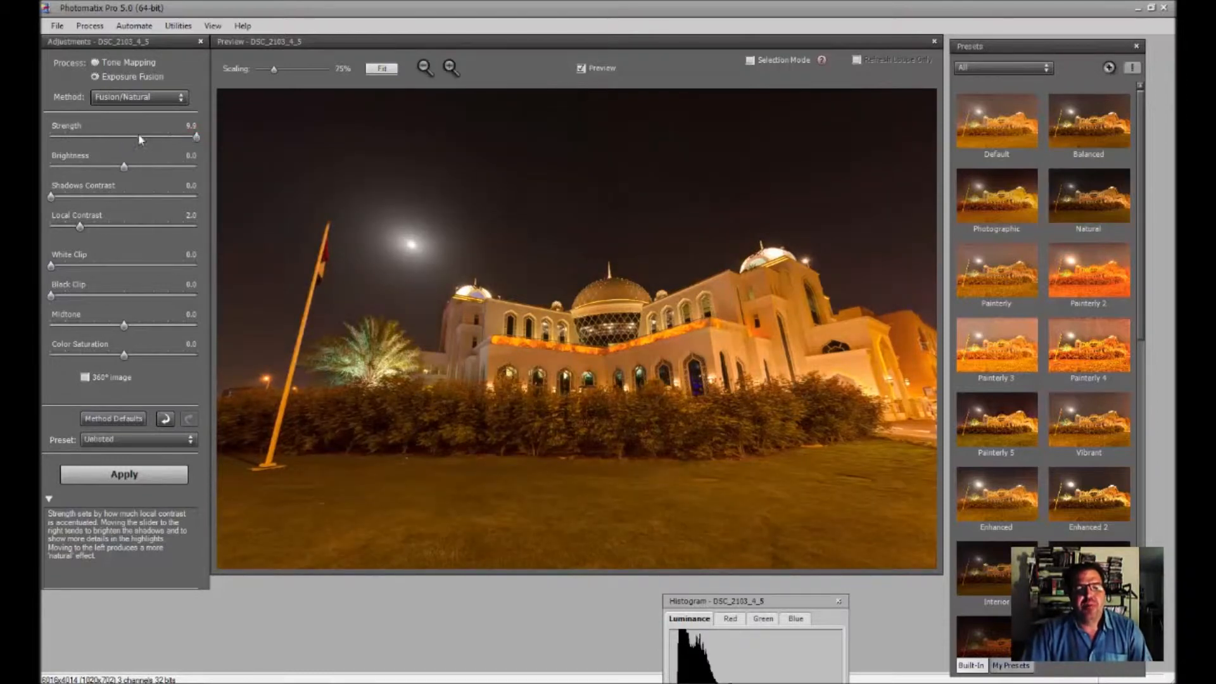
click(52, 136)
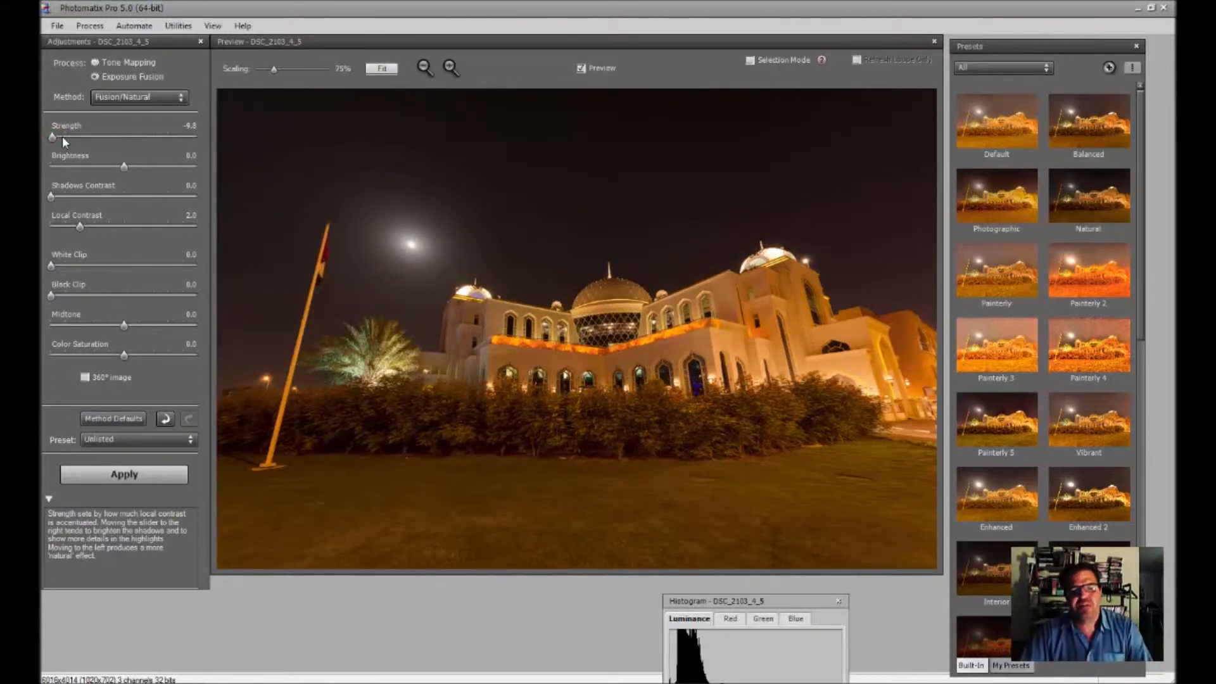
click(193, 138)
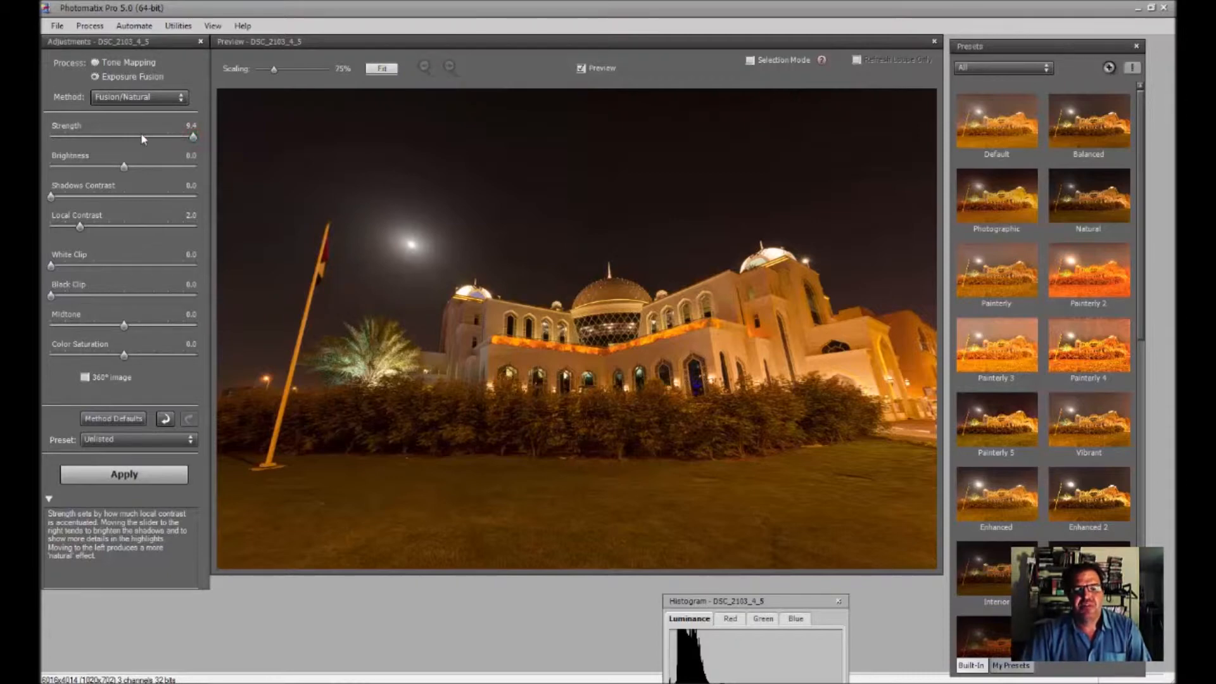
click(54, 135)
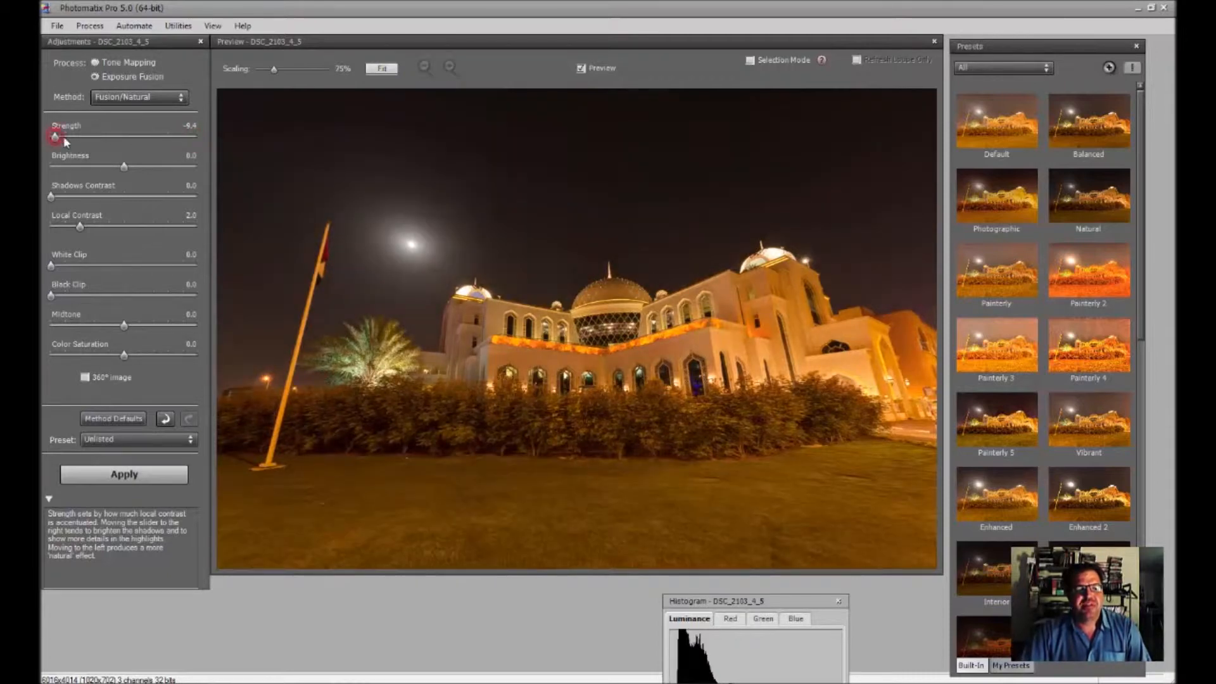
click(195, 138)
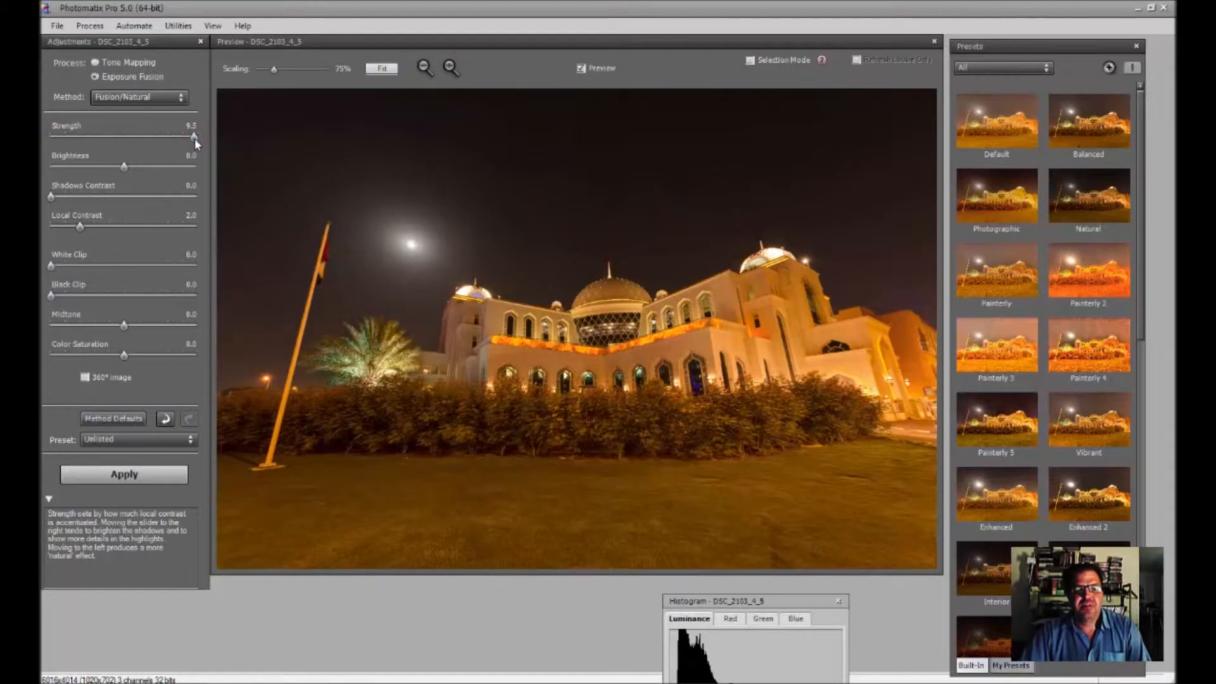
click(55, 135)
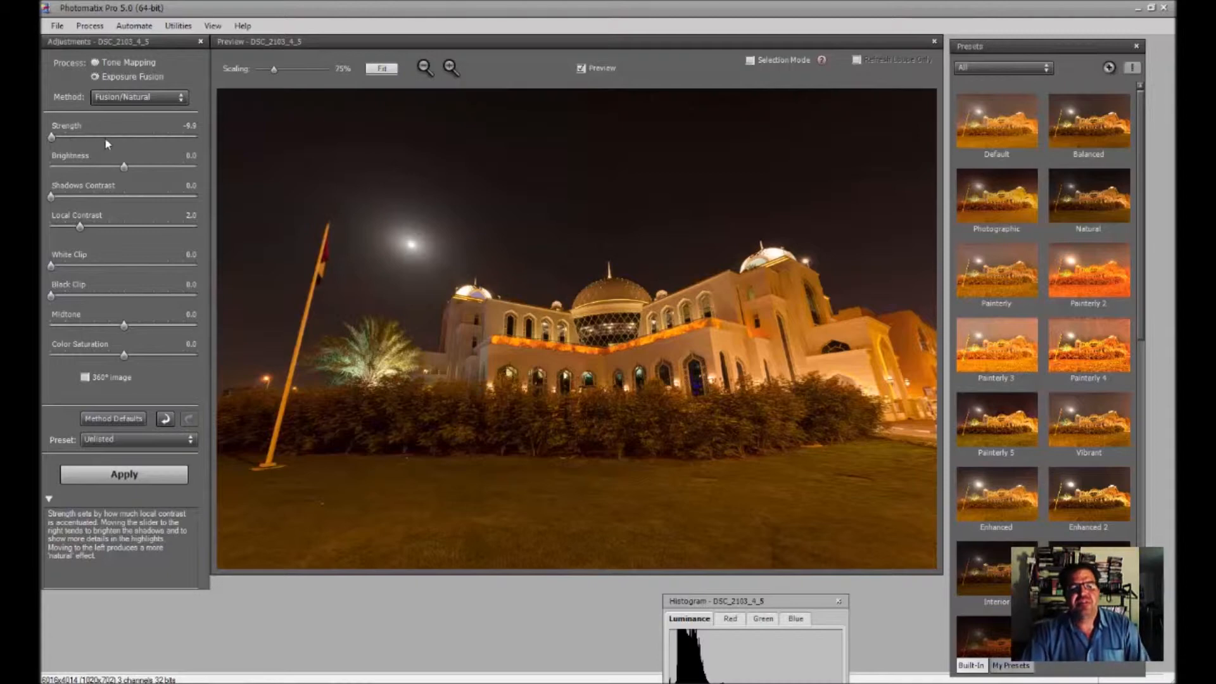
click(195, 136)
click(54, 136)
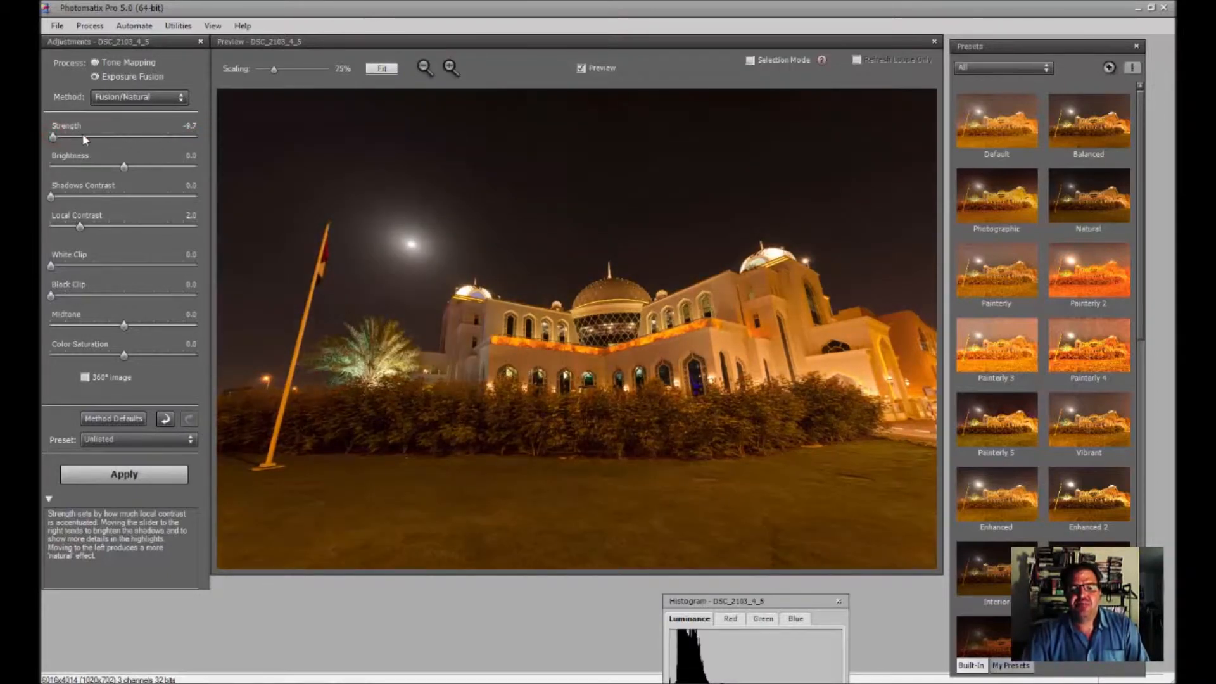
drag(82, 133, 117, 134)
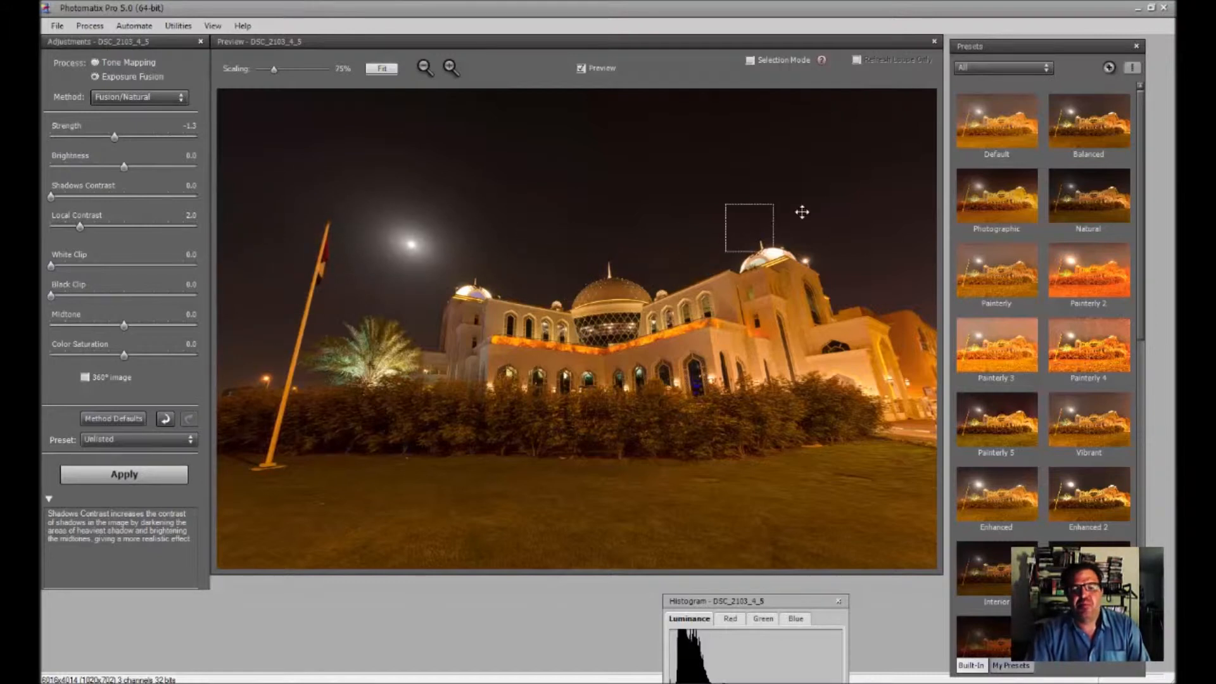
Compare the image at both extremes of Brightness, and set Brightness to about -3.7.
mouse_move(163, 154)
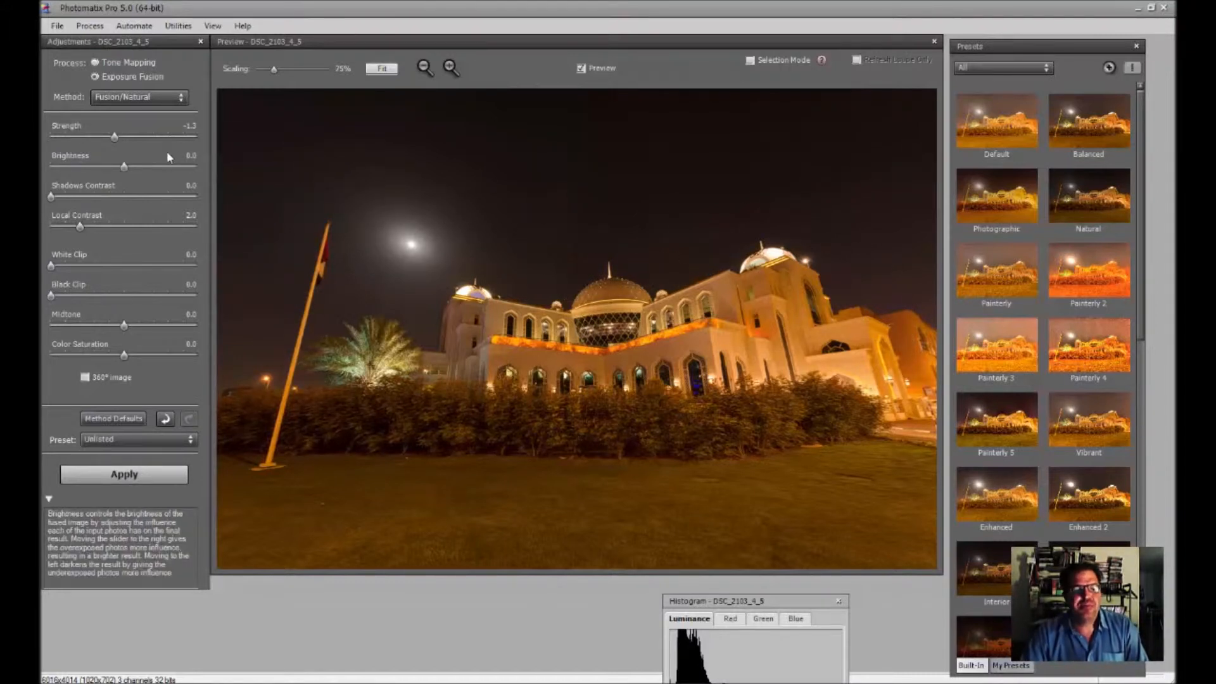
mouse_move(103, 303)
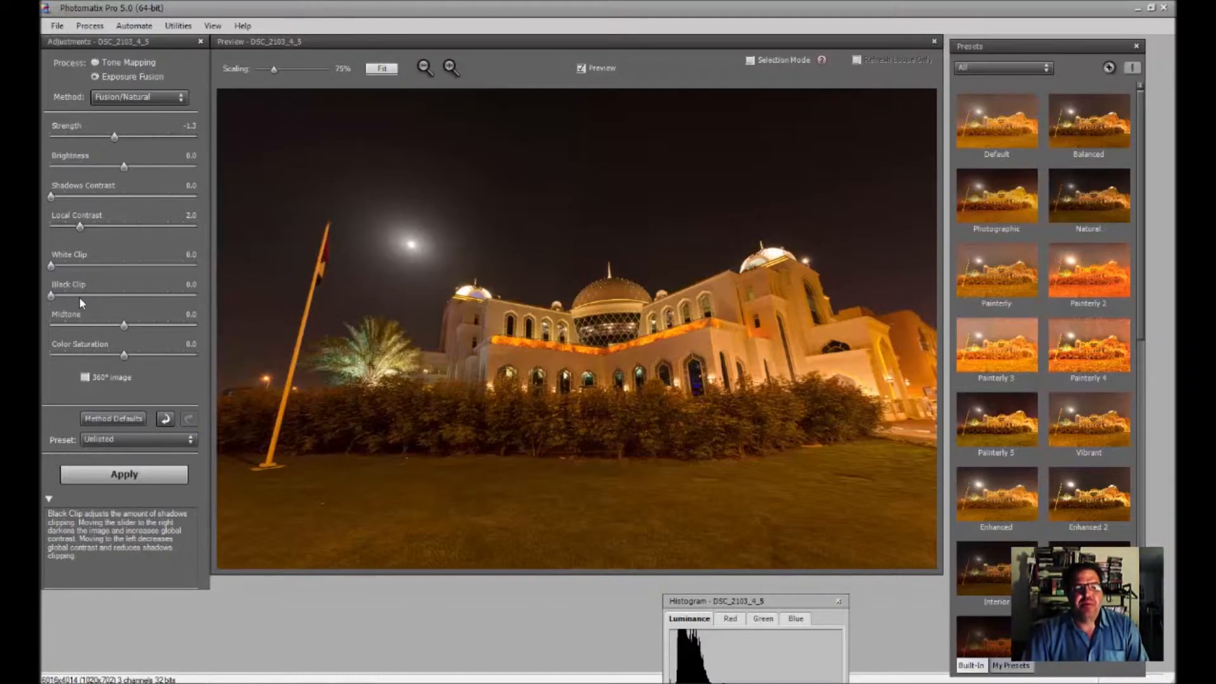
mouse_move(88, 168)
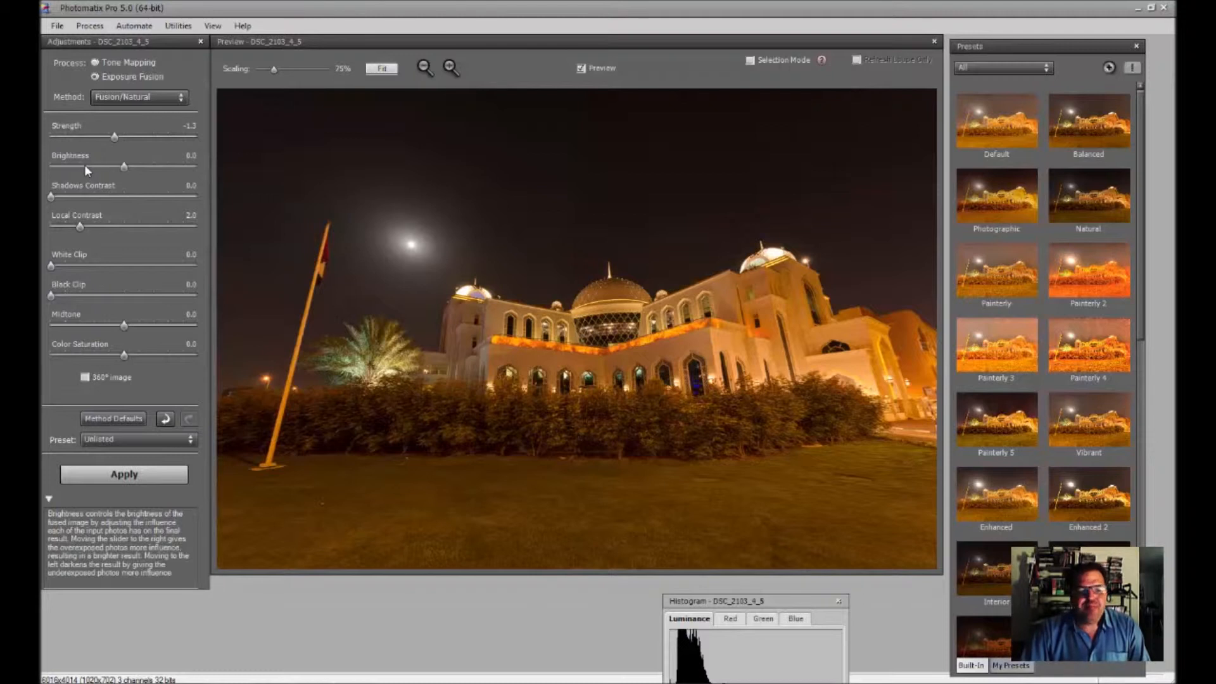
drag(85, 165, 53, 166)
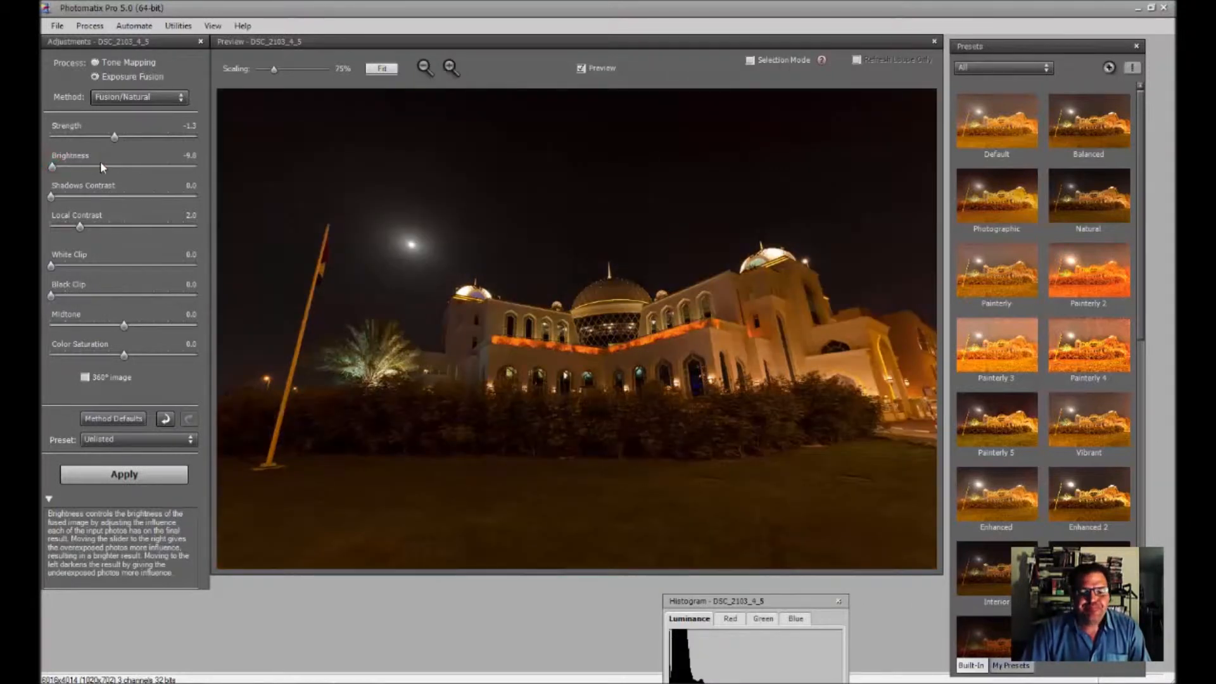
click(195, 165)
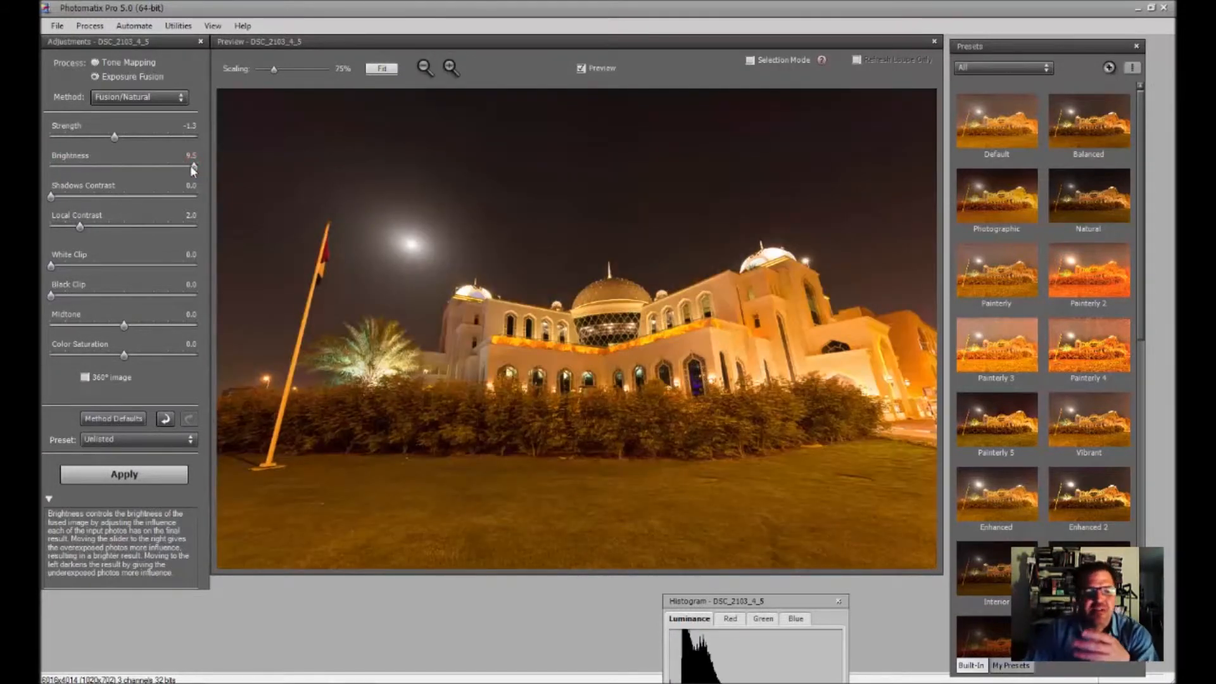
drag(121, 166, 96, 168)
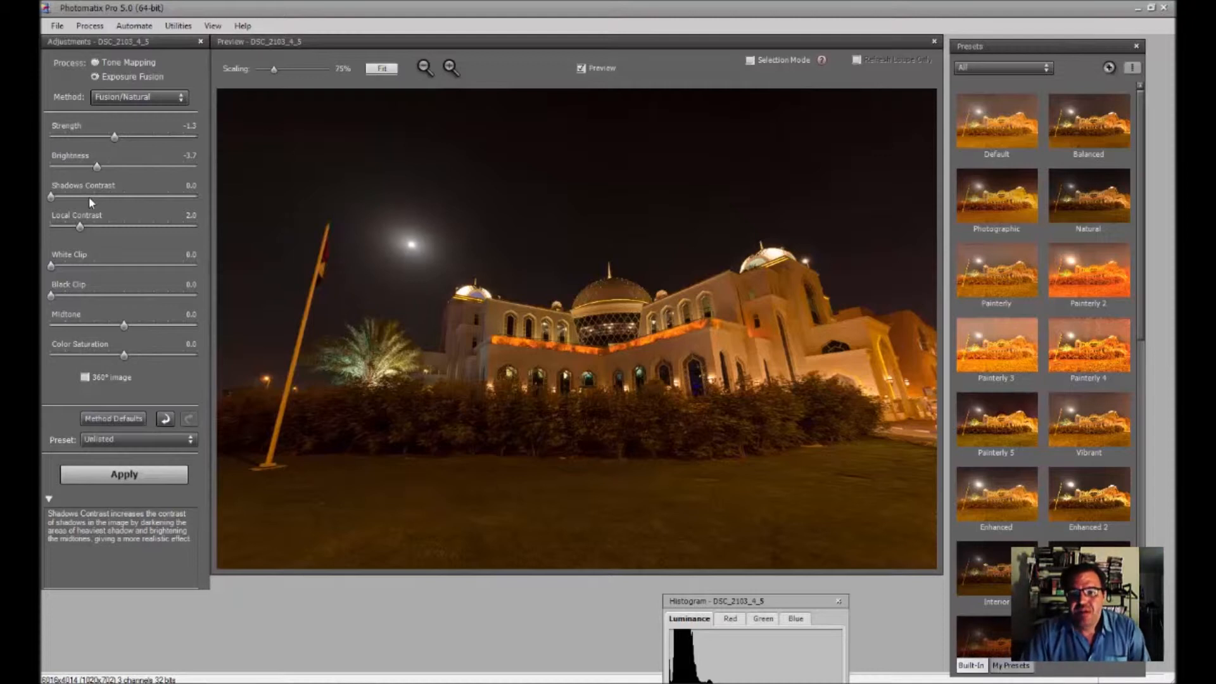
Compare the image at weak and strong Shadows Contrast, and set Shadows Contrast to about 6.5.
drag(97, 195, 193, 197)
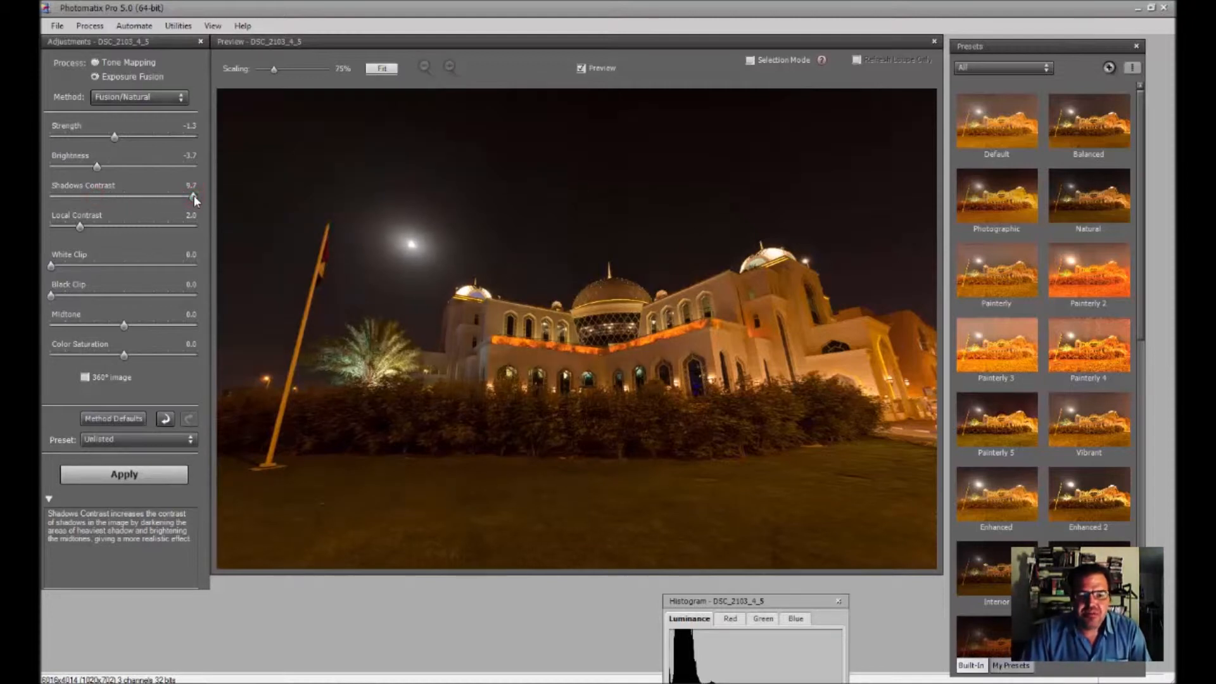
click(123, 194)
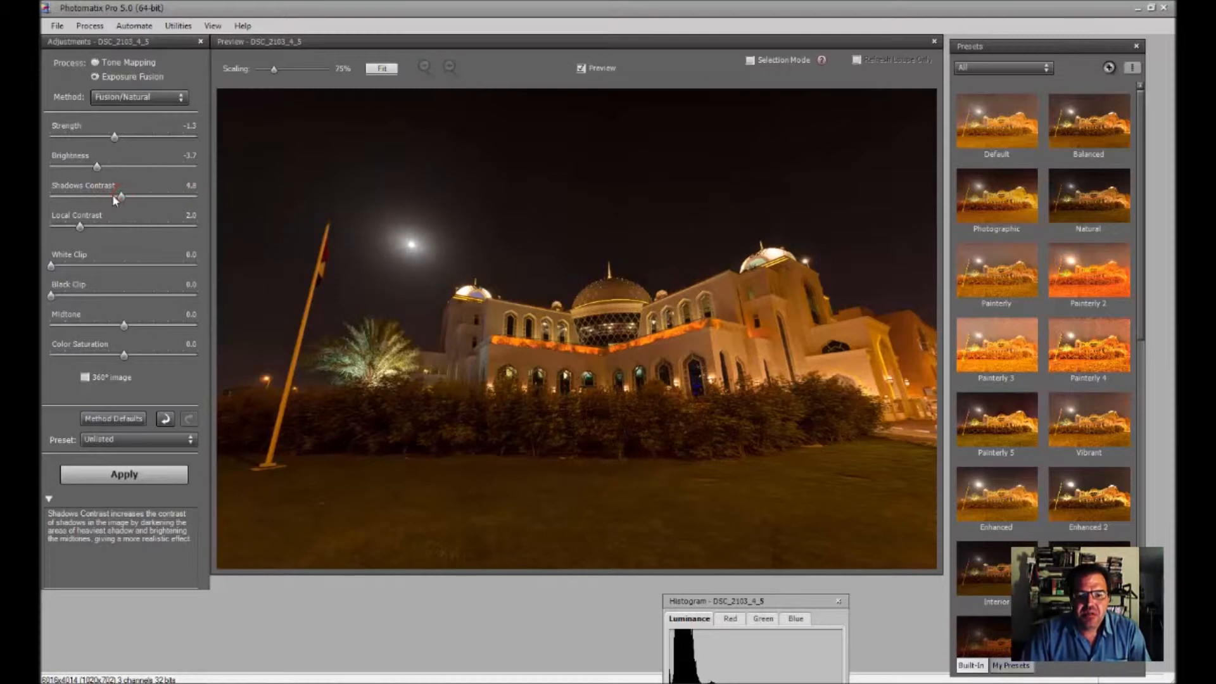
click(64, 196)
click(100, 194)
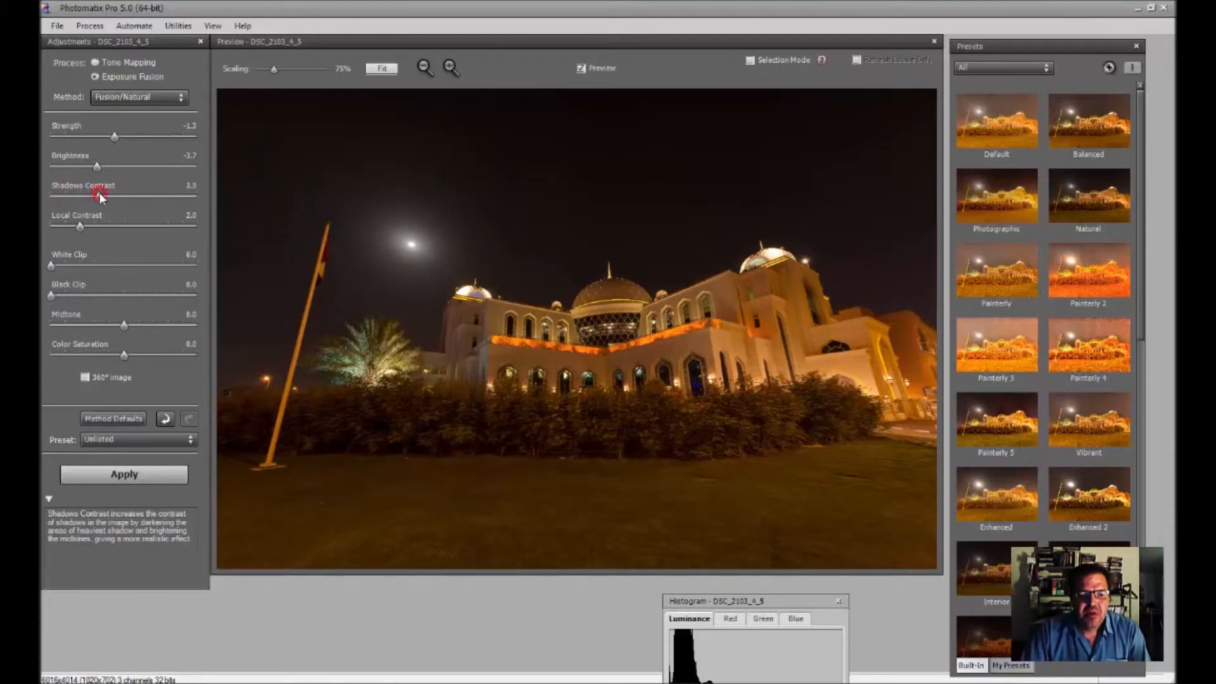
click(117, 194)
click(146, 197)
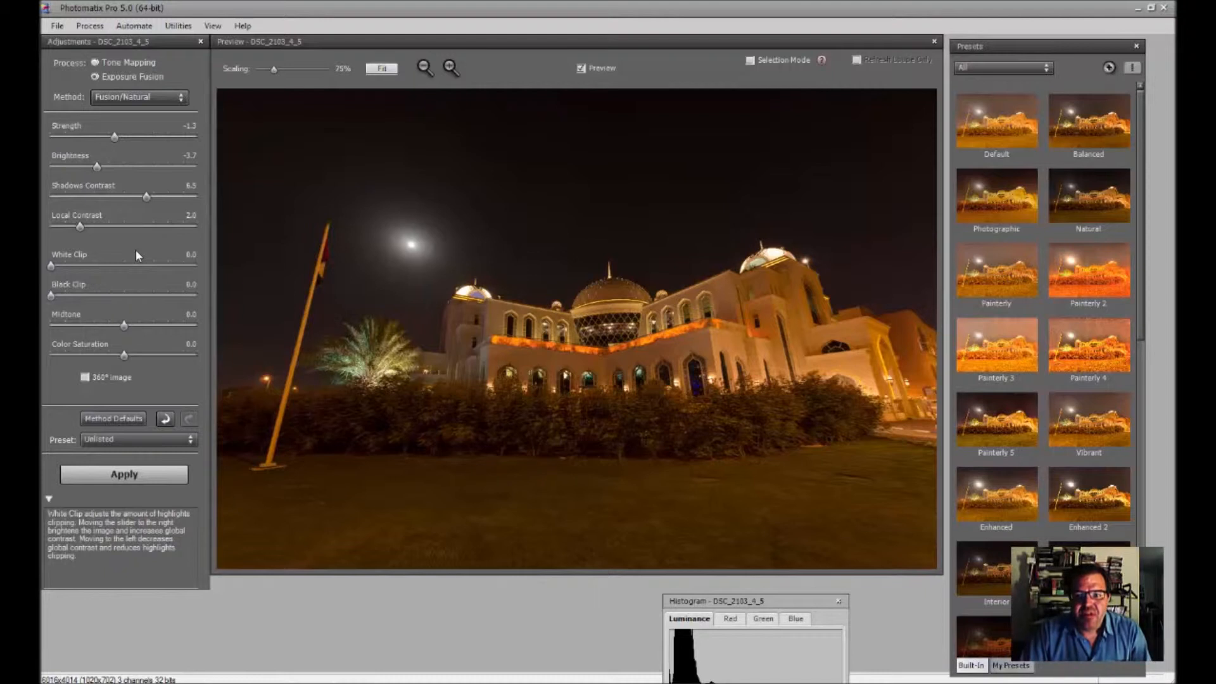
Compare the image at low and near-maximum Local Contrast, and set Local Contrast to about 2.2.
click(119, 226)
drag(119, 226, 190, 226)
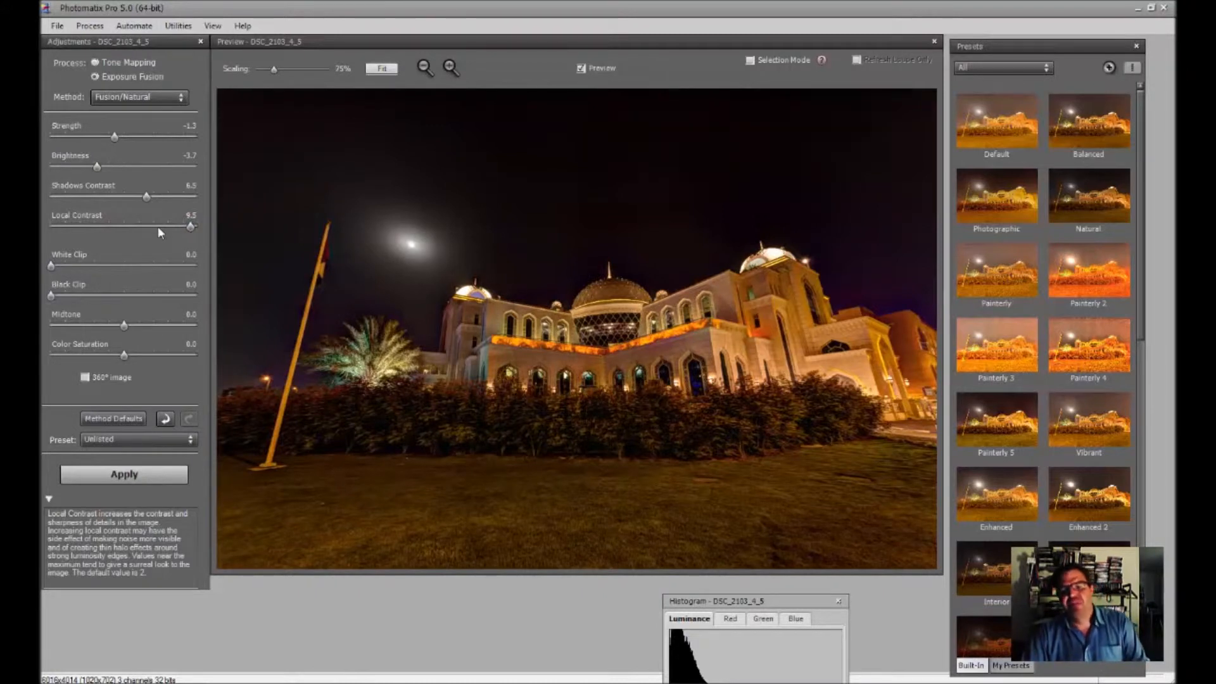
drag(146, 226, 80, 227)
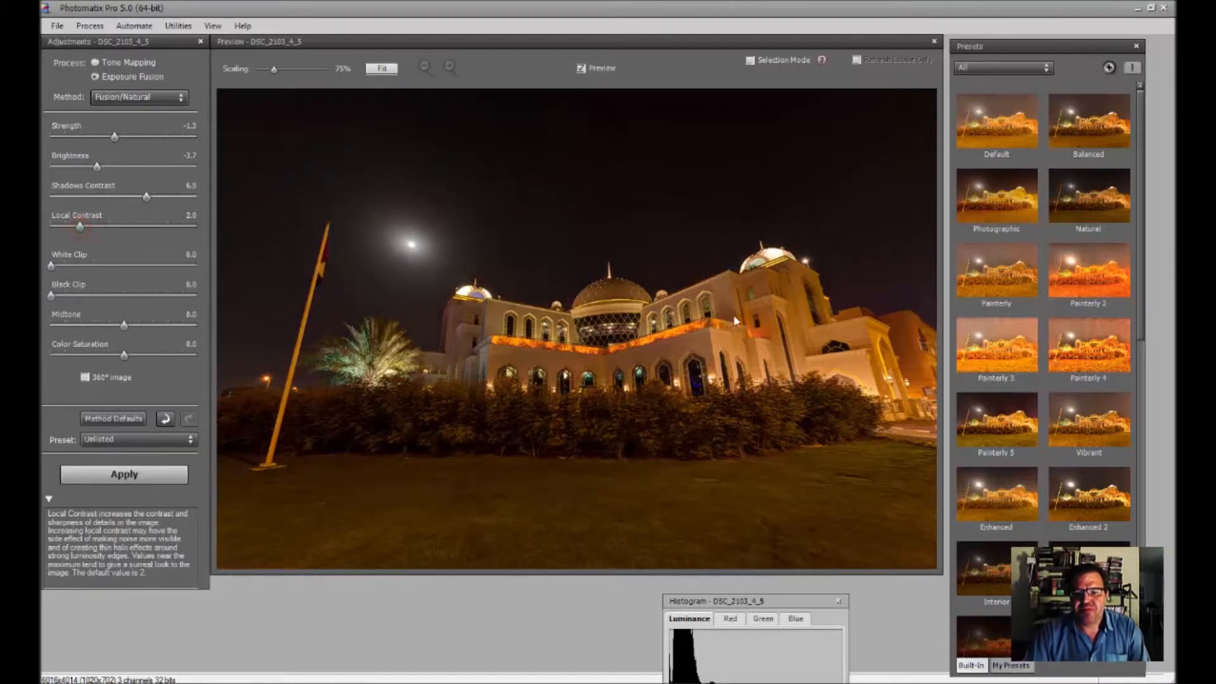
click(899, 306)
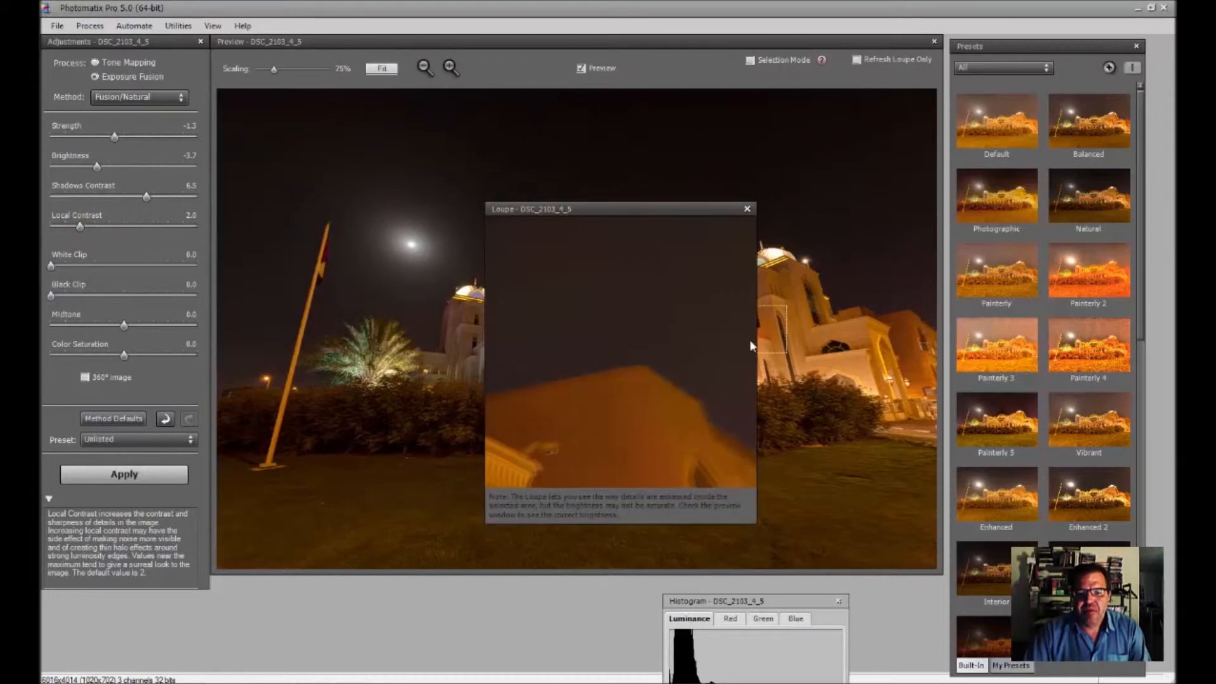
click(746, 209)
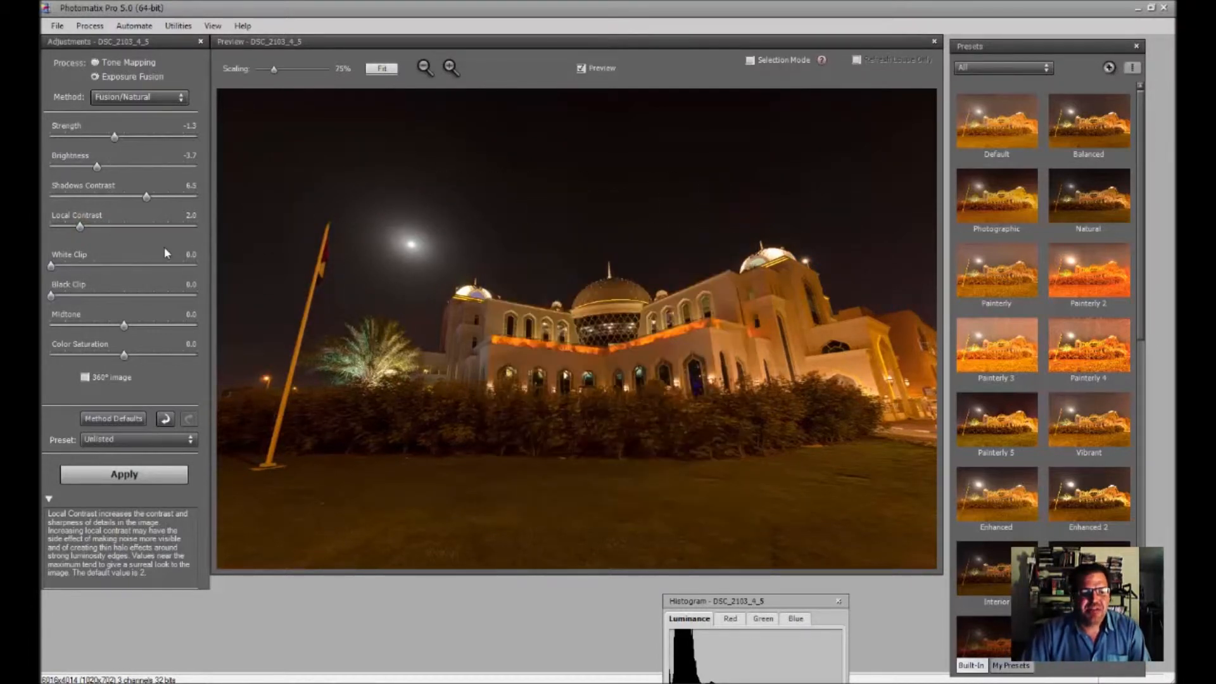
drag(183, 226, 193, 229)
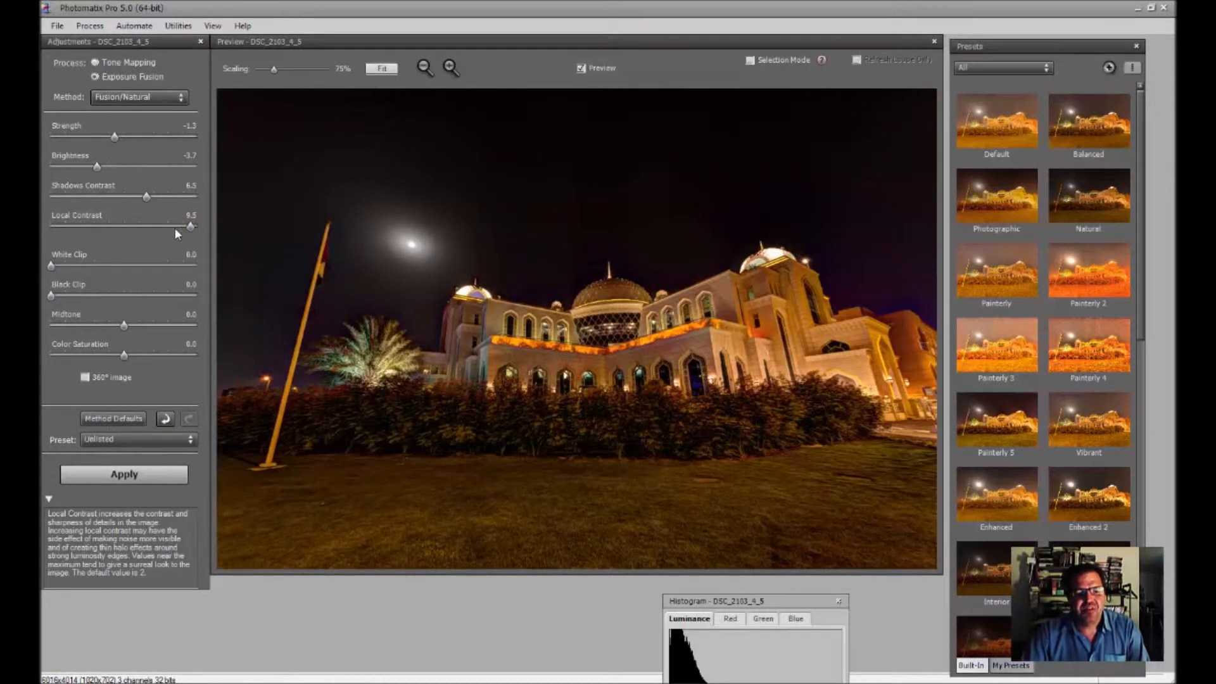
click(97, 225)
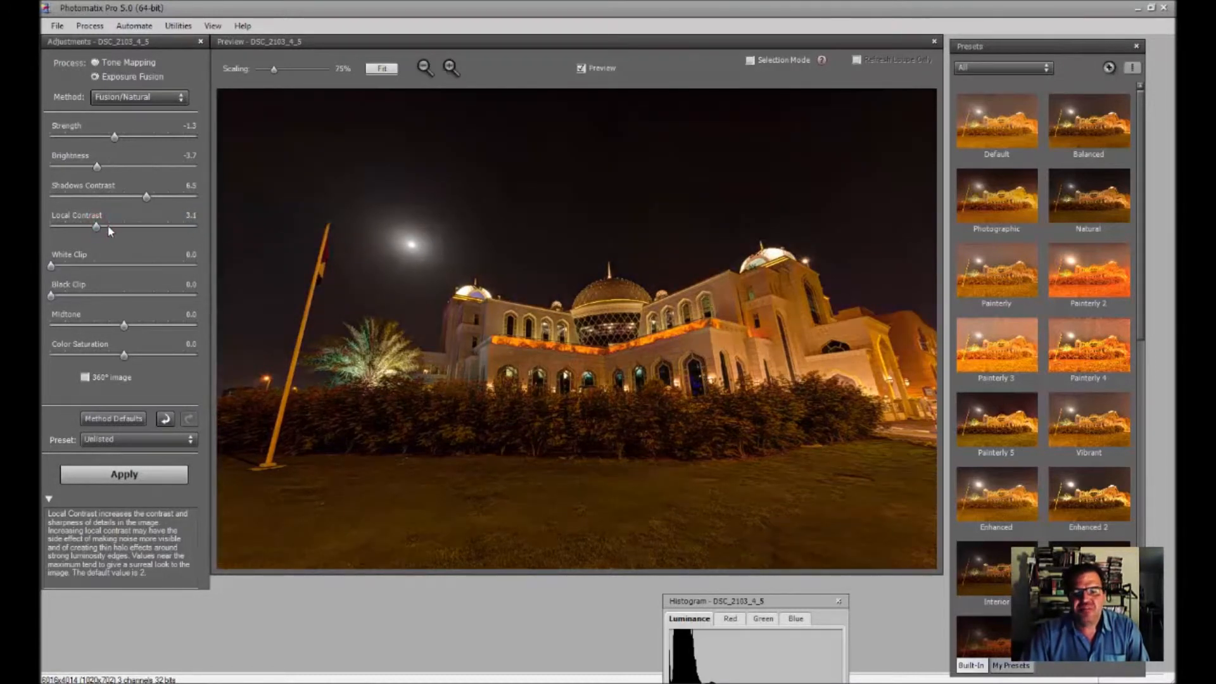
click(105, 227)
click(98, 227)
click(83, 228)
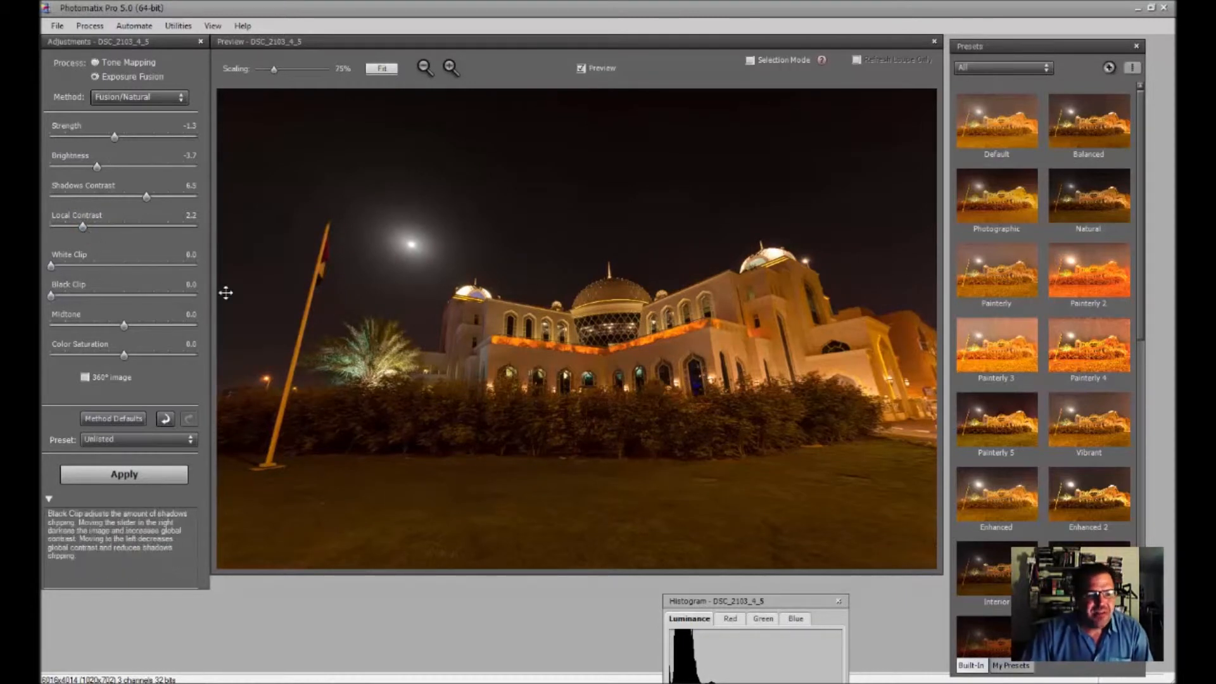
Preview White Clip near its maximum, set it to about 6.5, and set Black Clip to about 5.1.
click(195, 264)
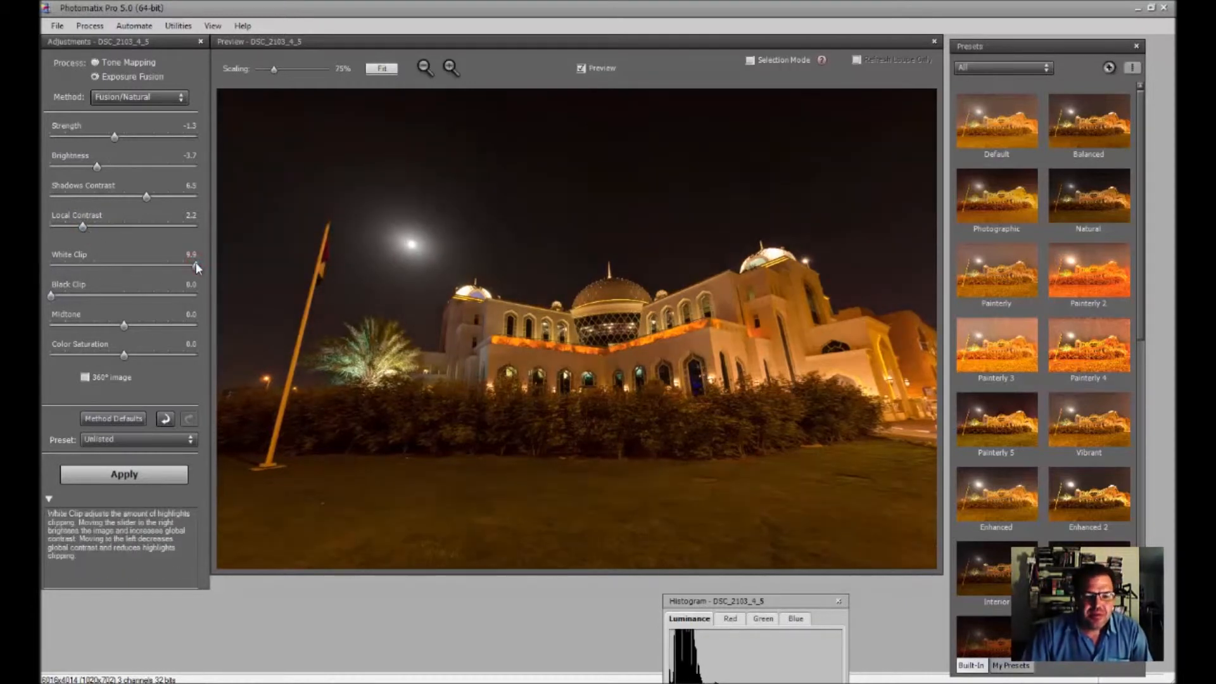
click(135, 263)
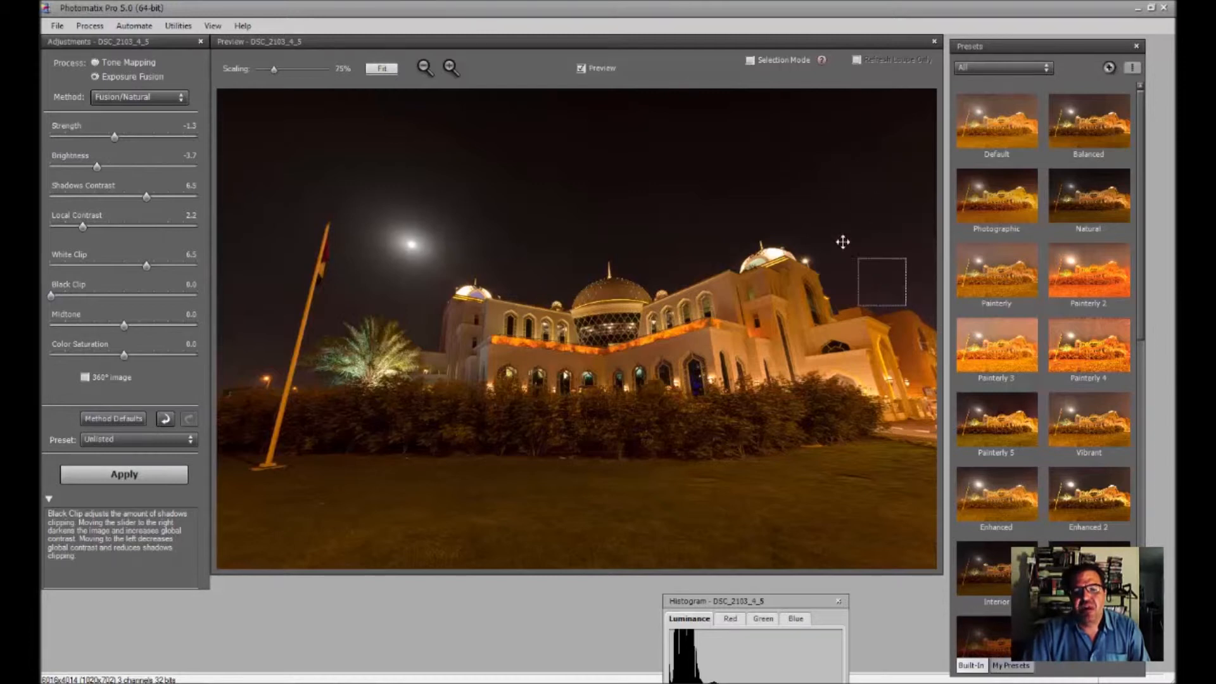
click(125, 295)
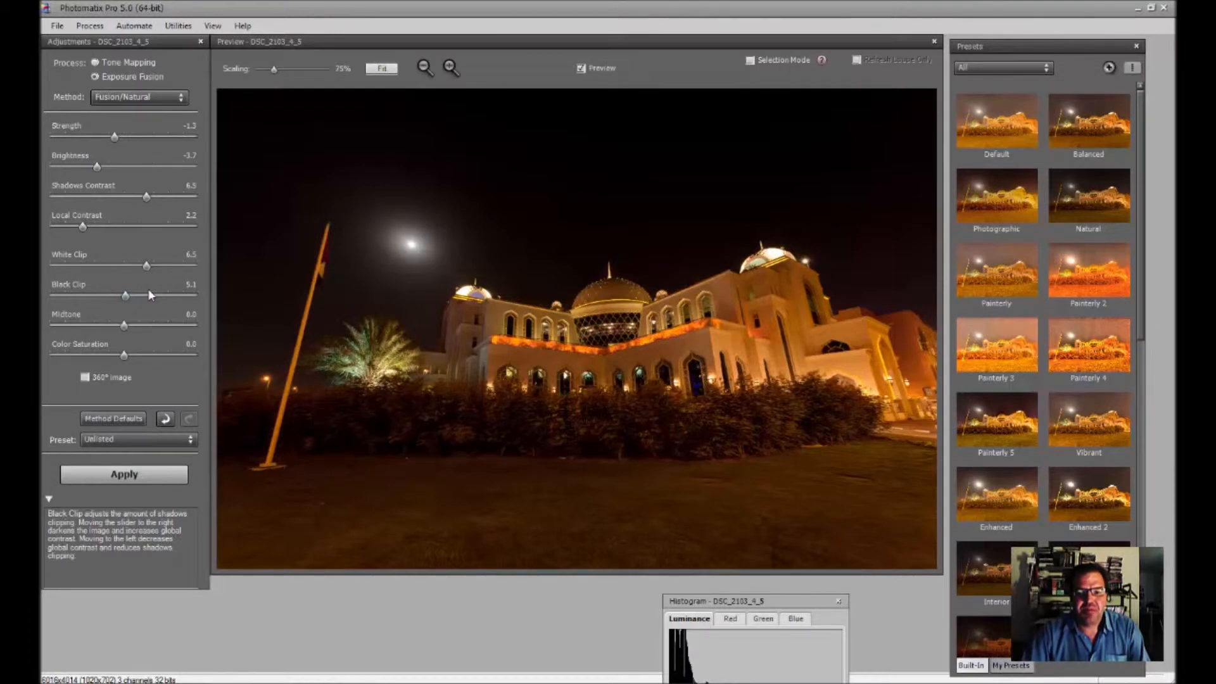
Compare several Black Clip strengths on the image, and set Black Clip to about 5.7.
click(148, 289)
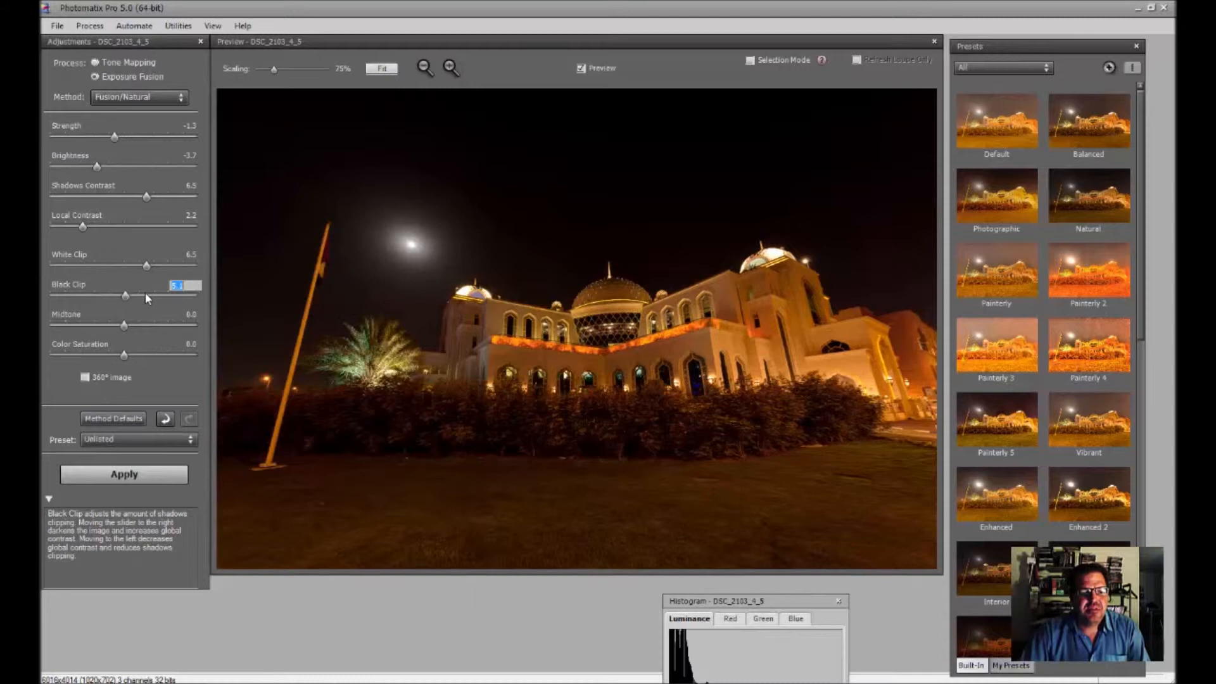
click(190, 286)
click(142, 295)
click(123, 296)
click(156, 291)
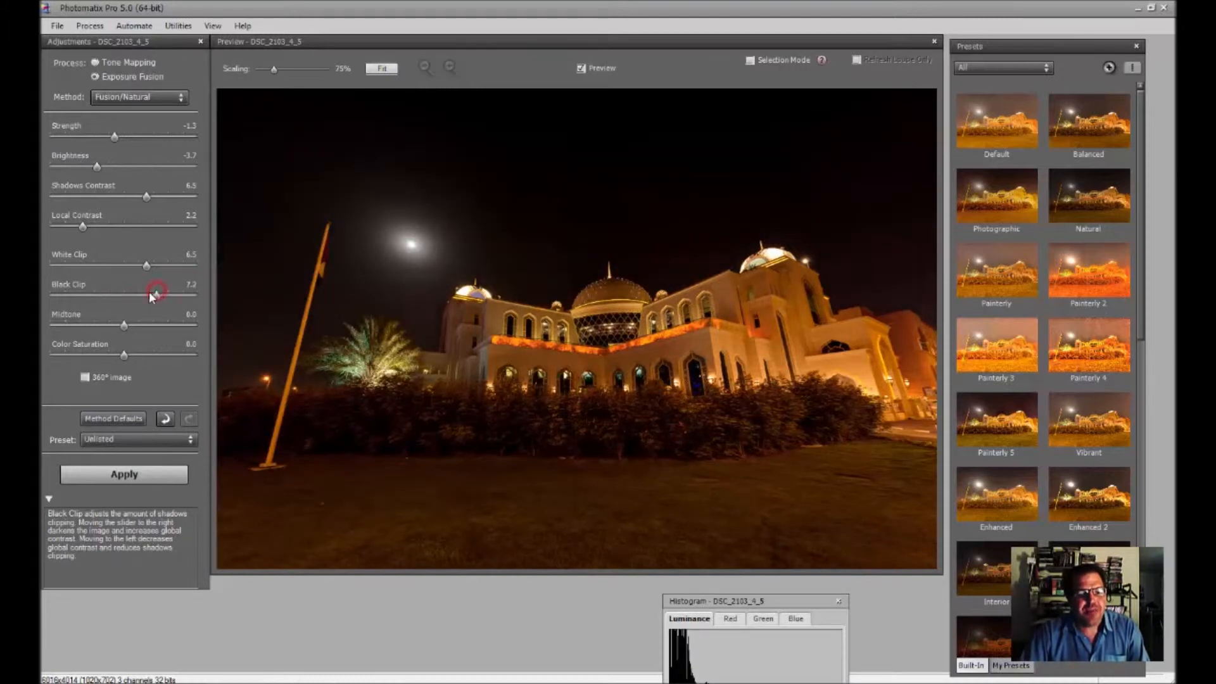
click(131, 294)
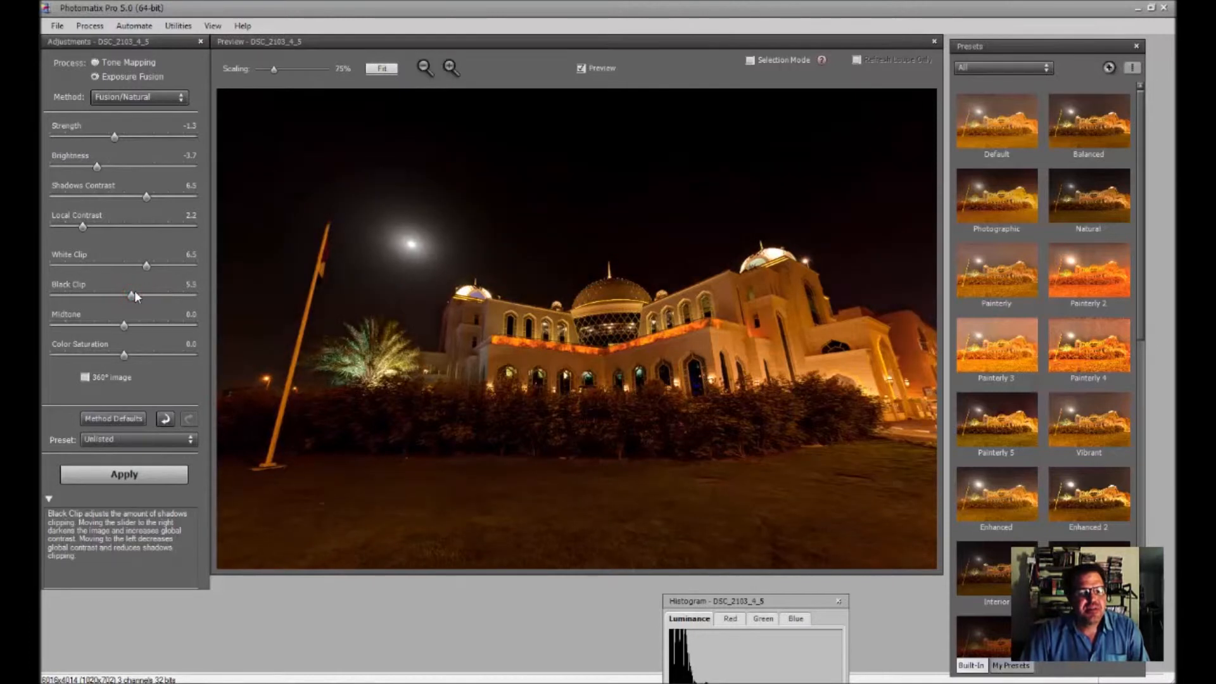
click(192, 284)
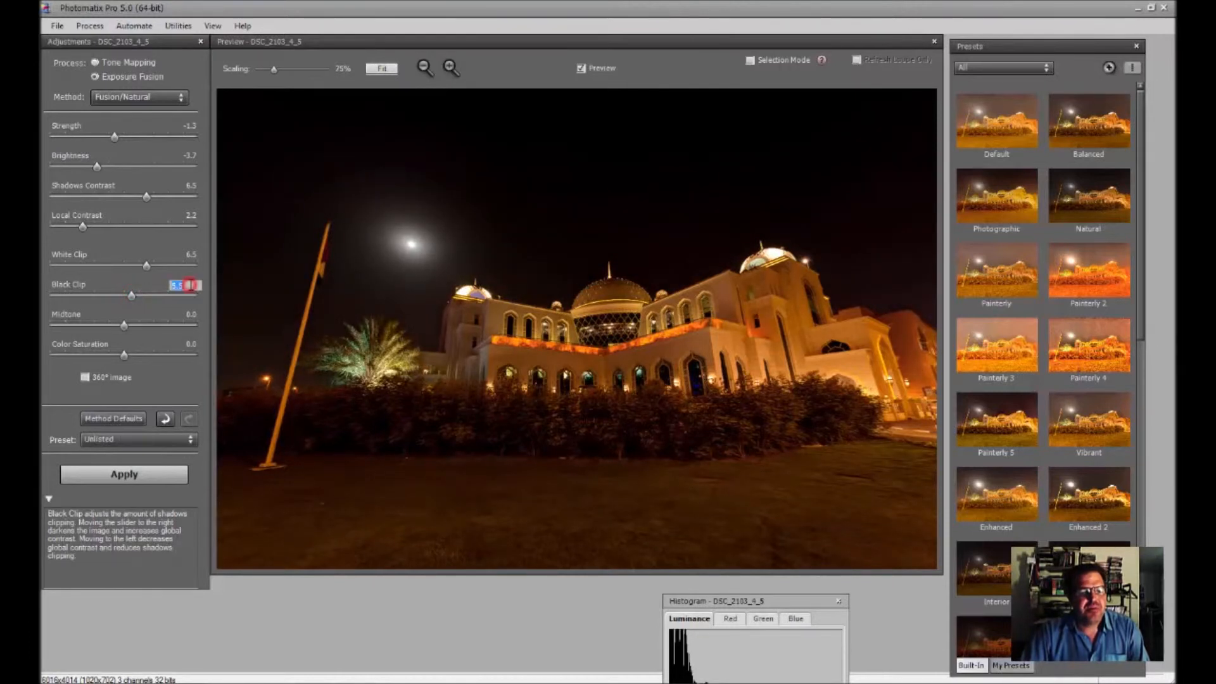
double_click(195, 285)
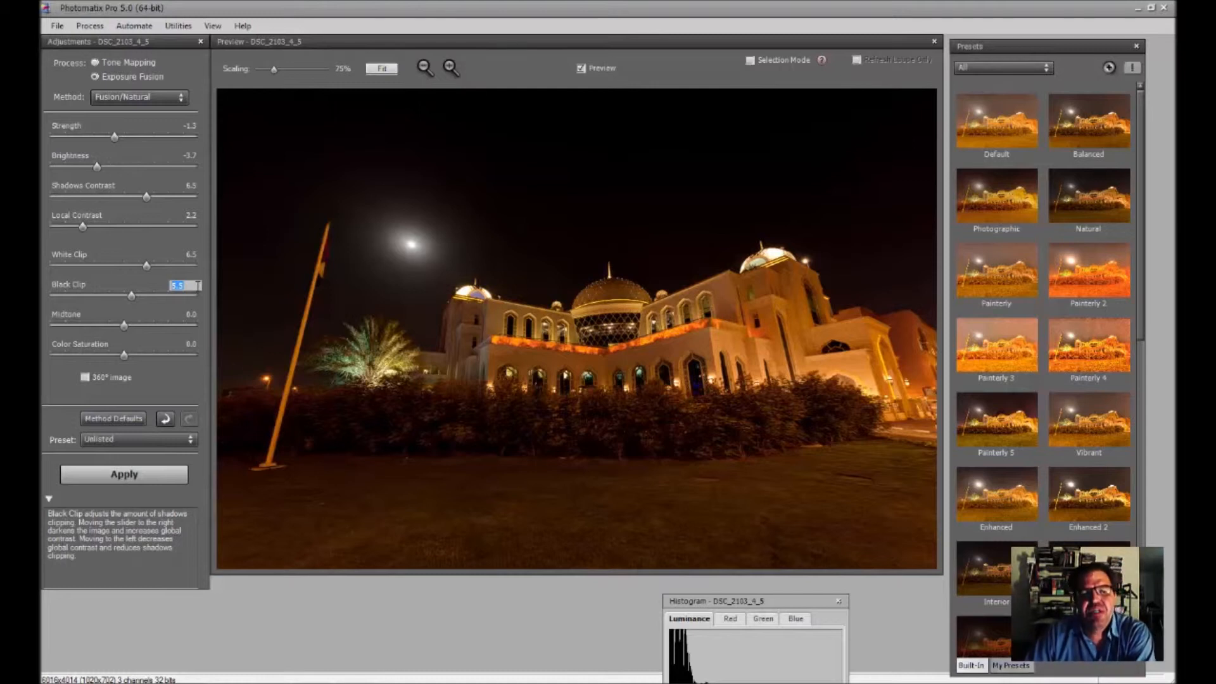
click(124, 272)
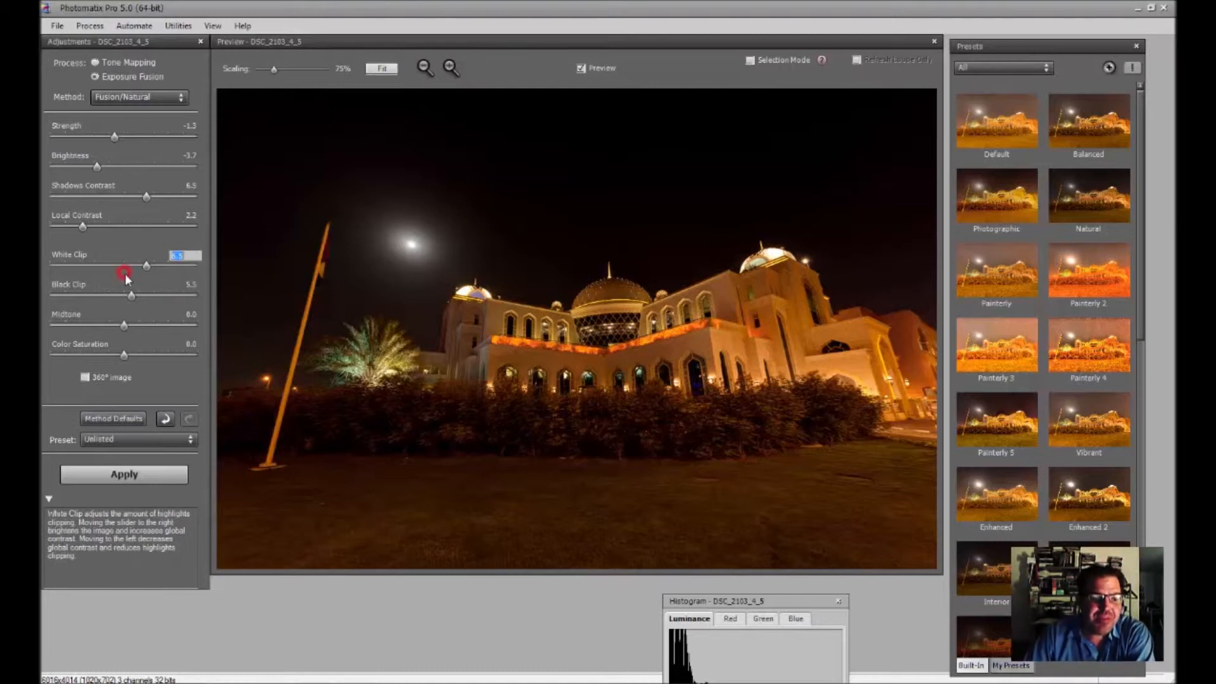
click(130, 295)
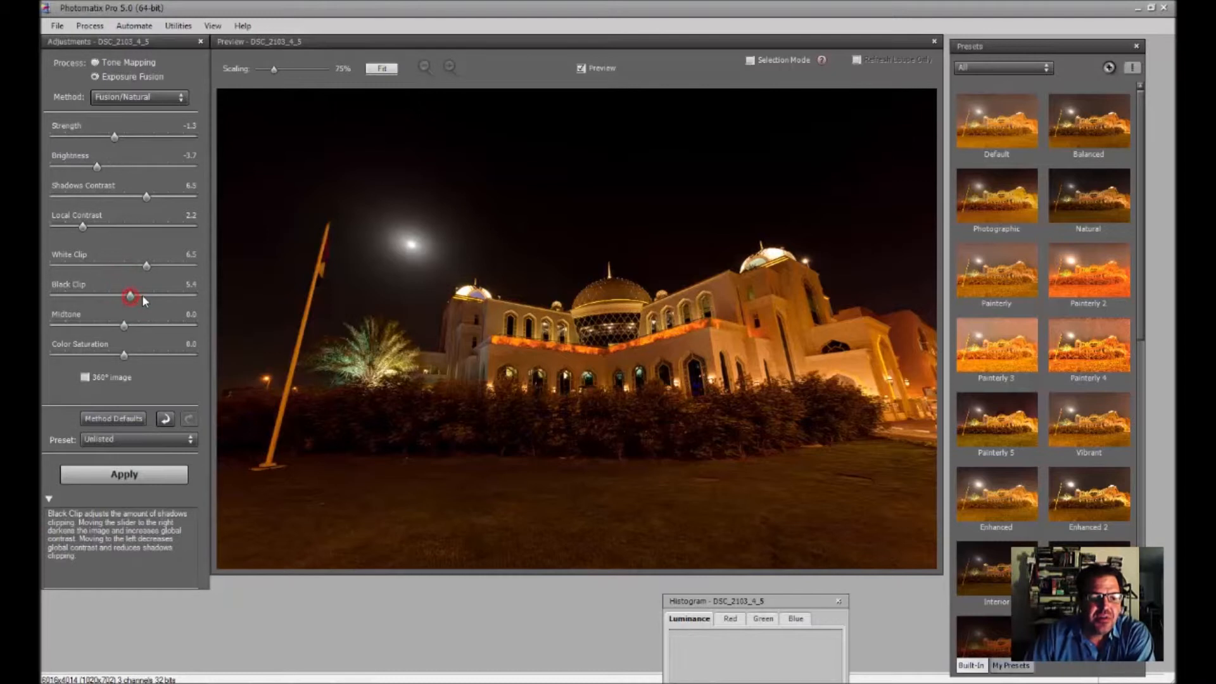
drag(147, 294, 138, 295)
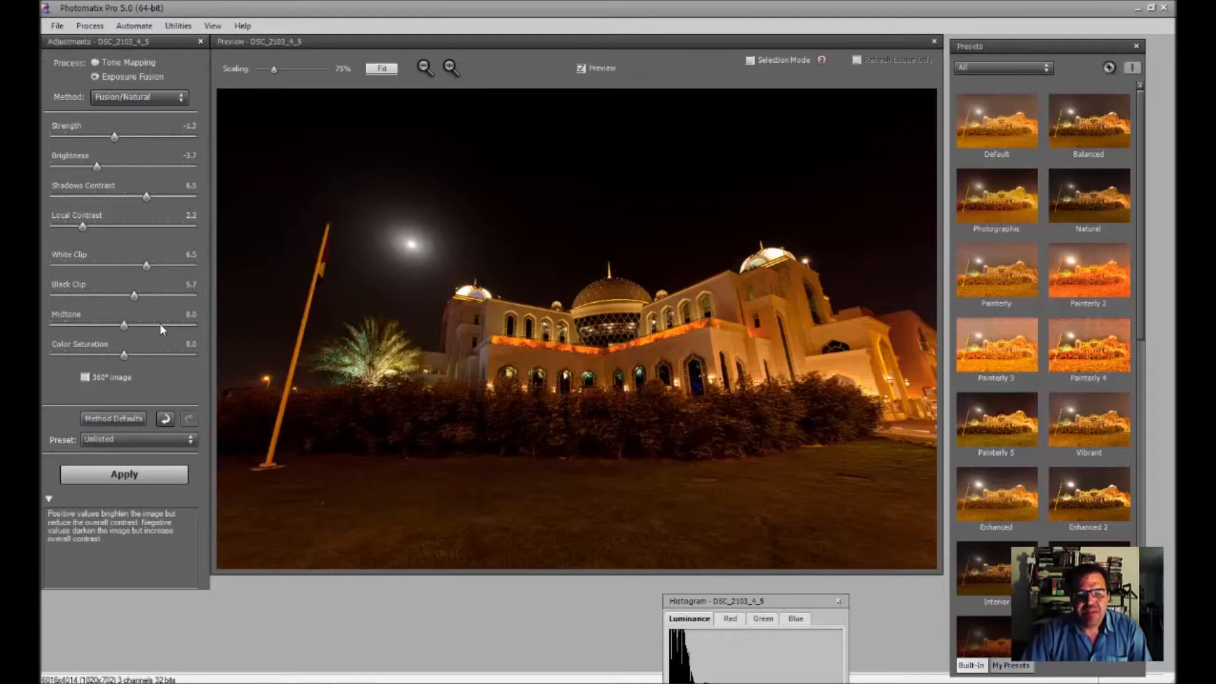
Compare the image at both extremes of Midtone, and set Midtone to about 1.7.
click(195, 325)
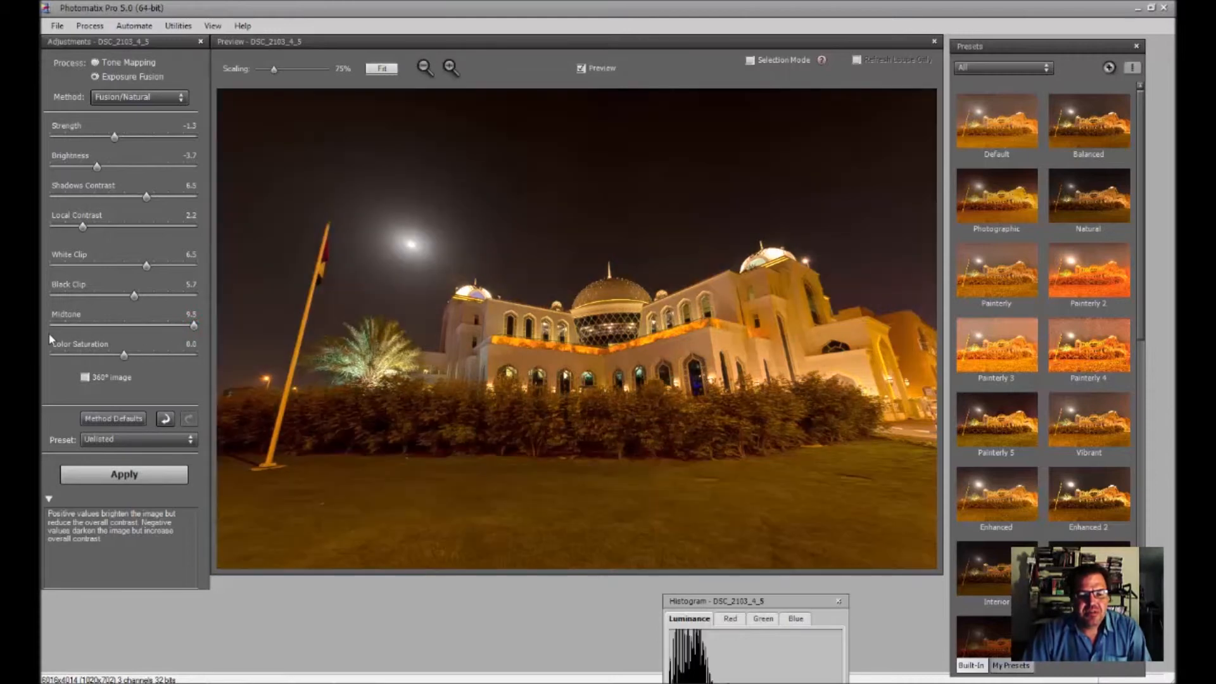
click(51, 325)
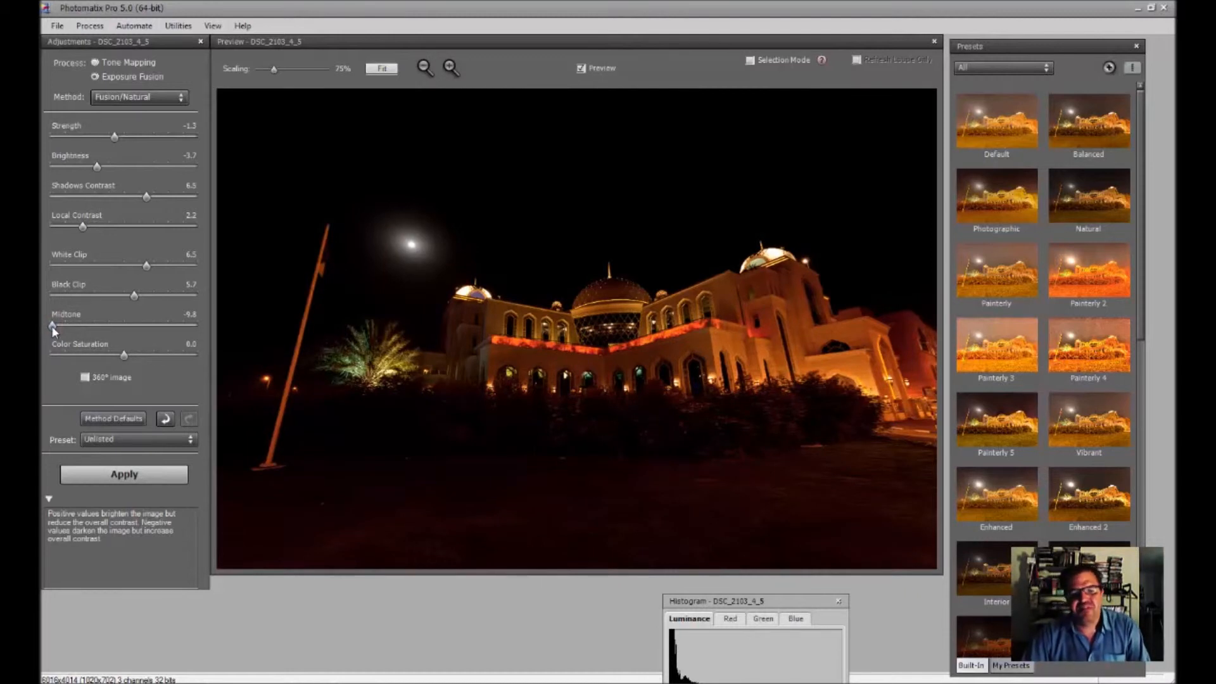
click(146, 326)
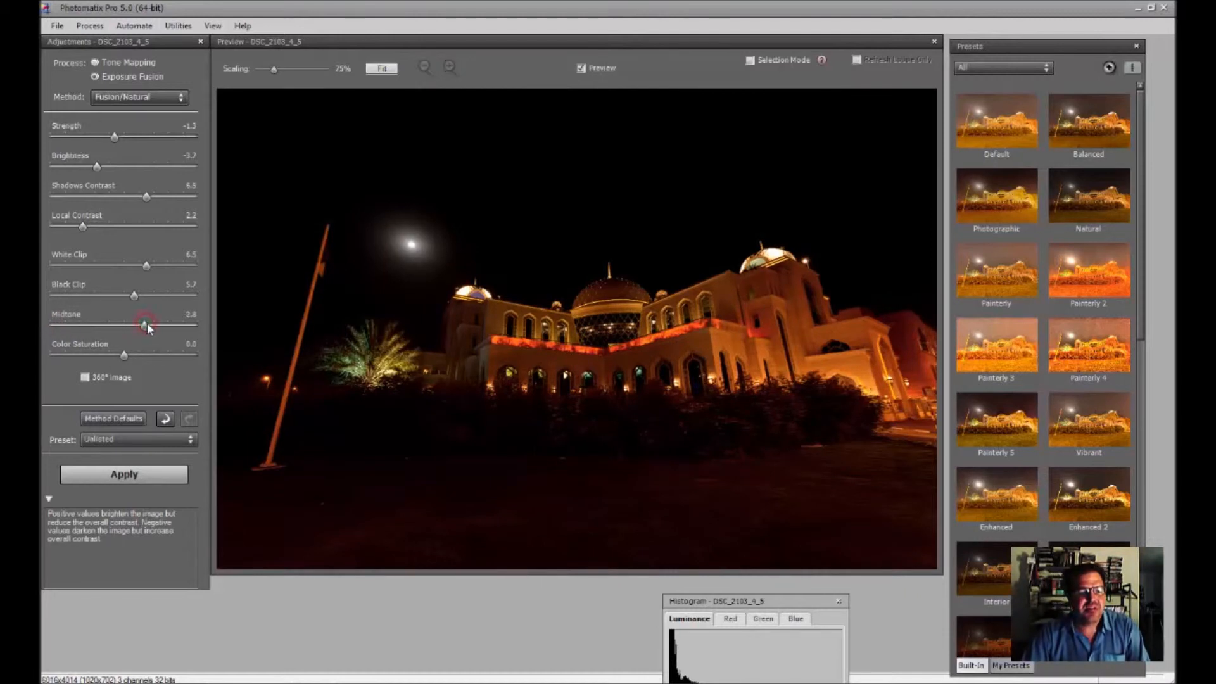
click(154, 326)
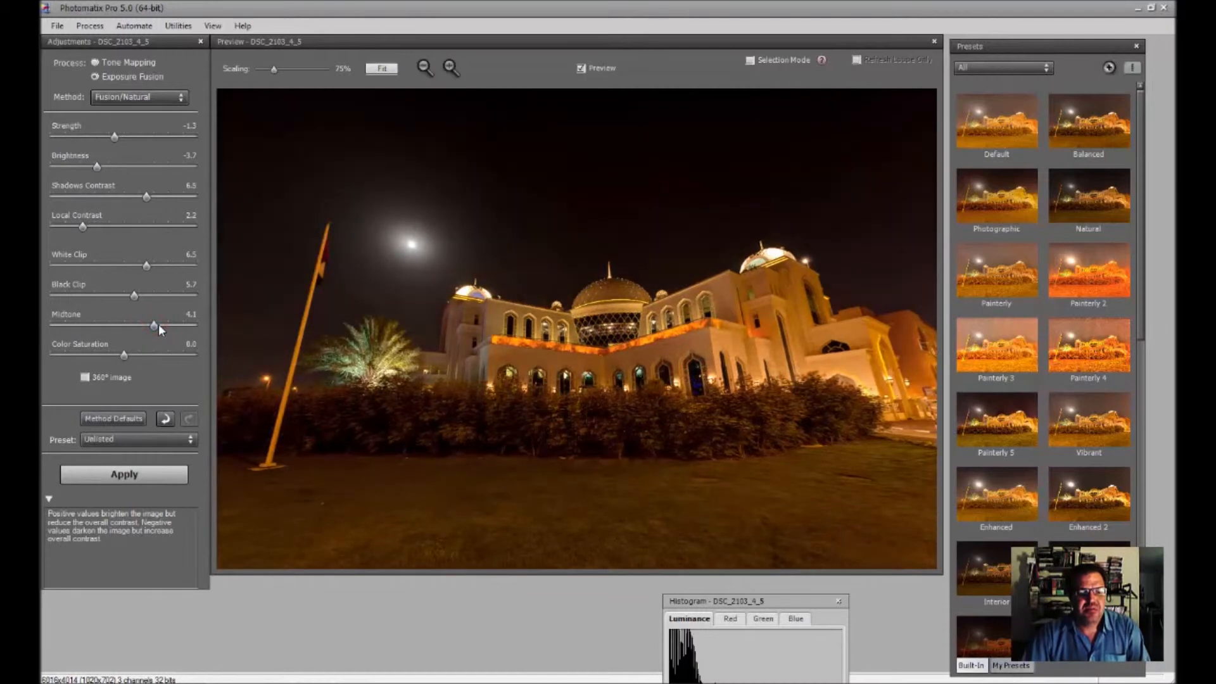
click(103, 325)
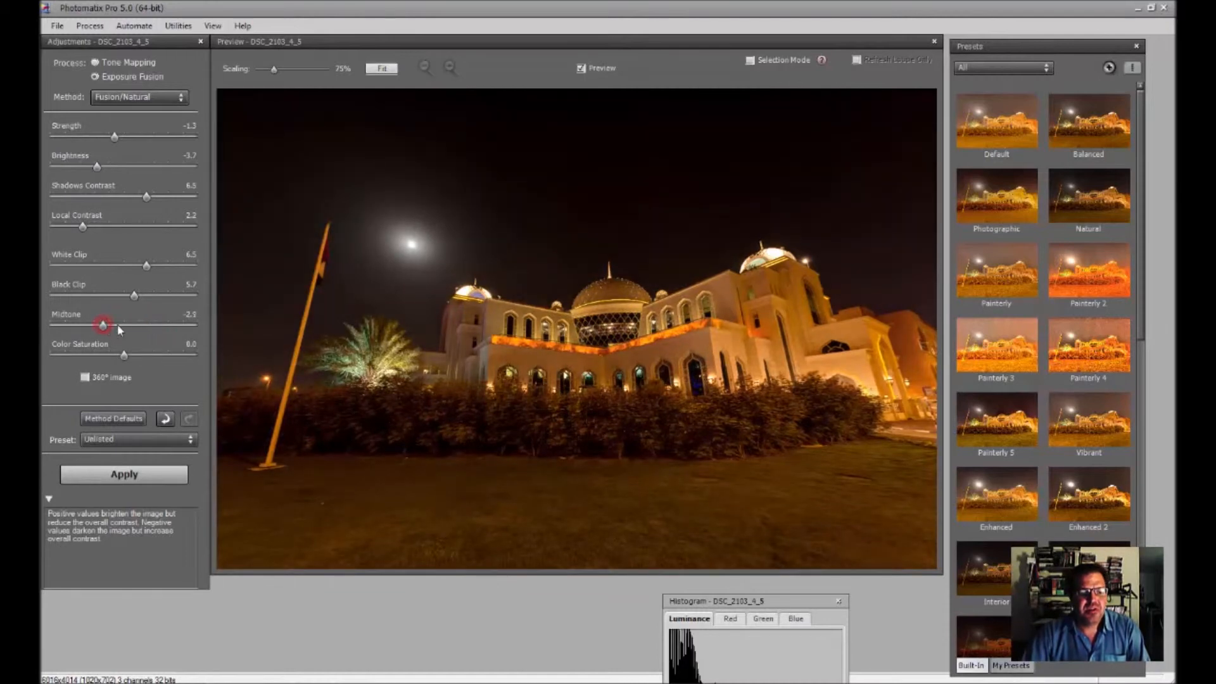
click(154, 325)
click(142, 325)
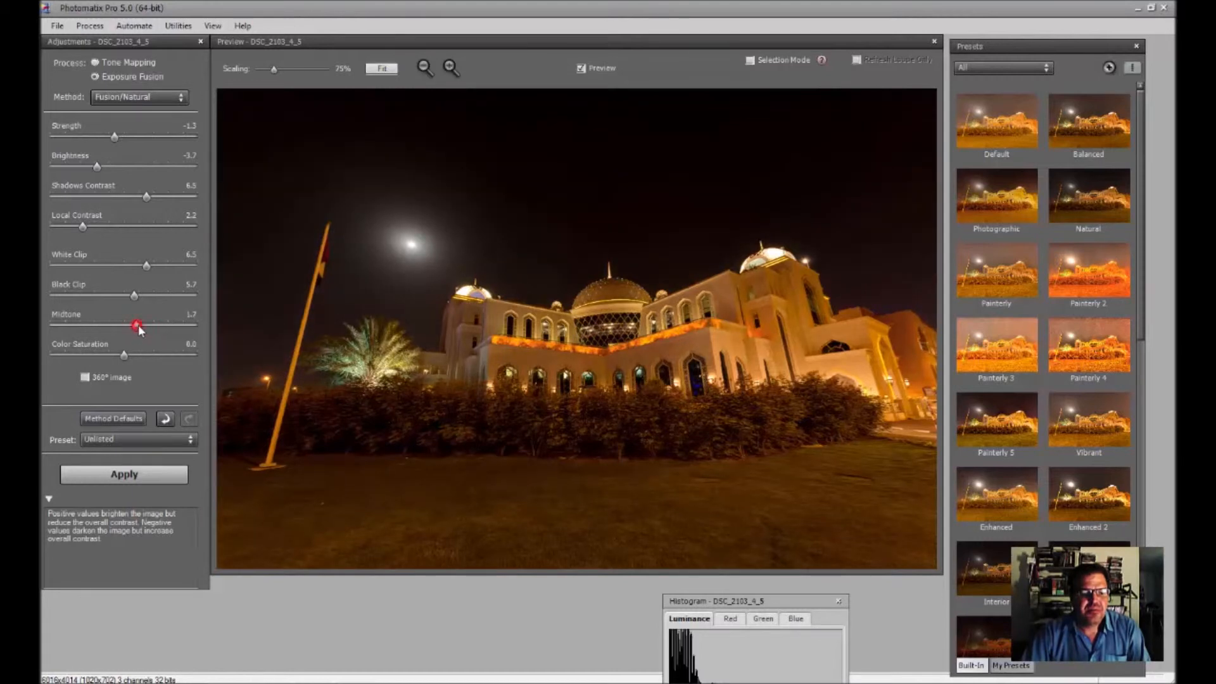
click(140, 325)
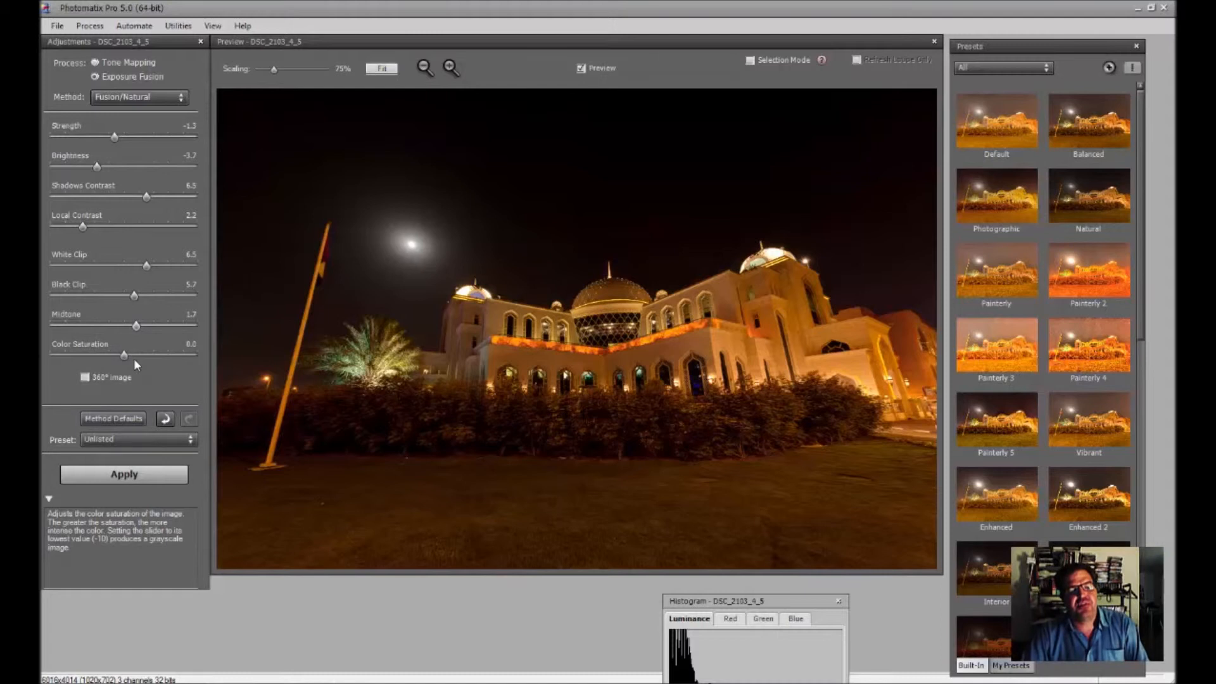
Compare the image at both extremes of Color Saturation, and set Color Saturation to about 1.3.
click(51, 357)
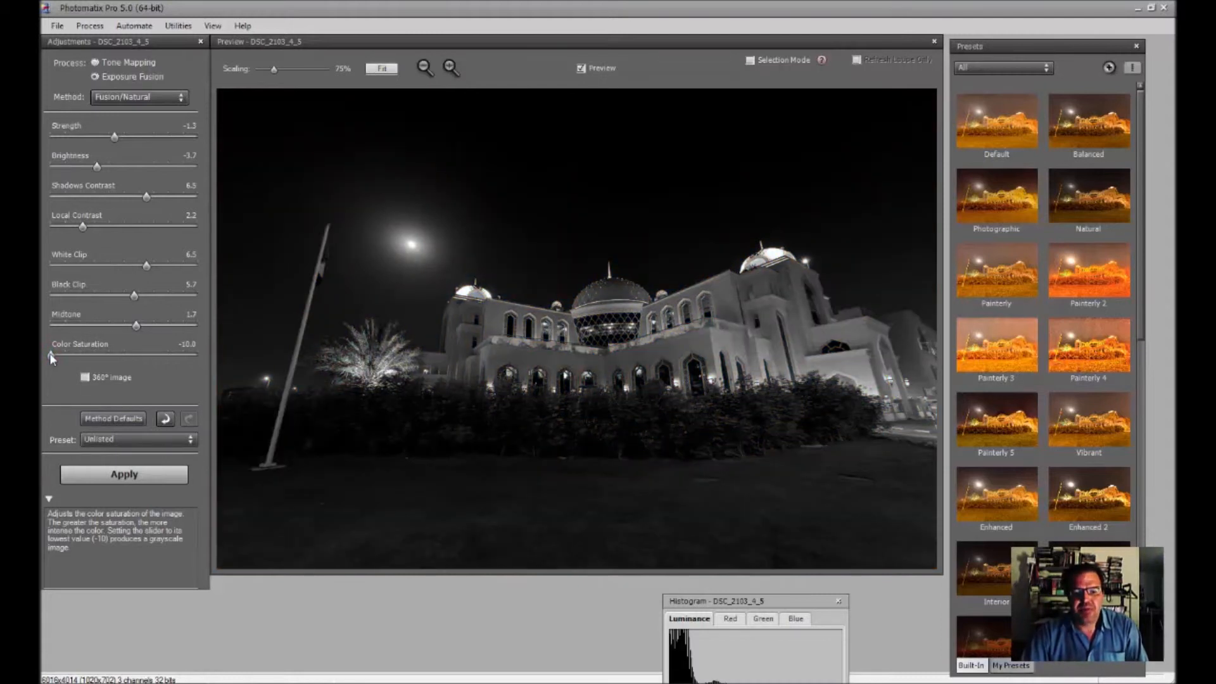
click(131, 355)
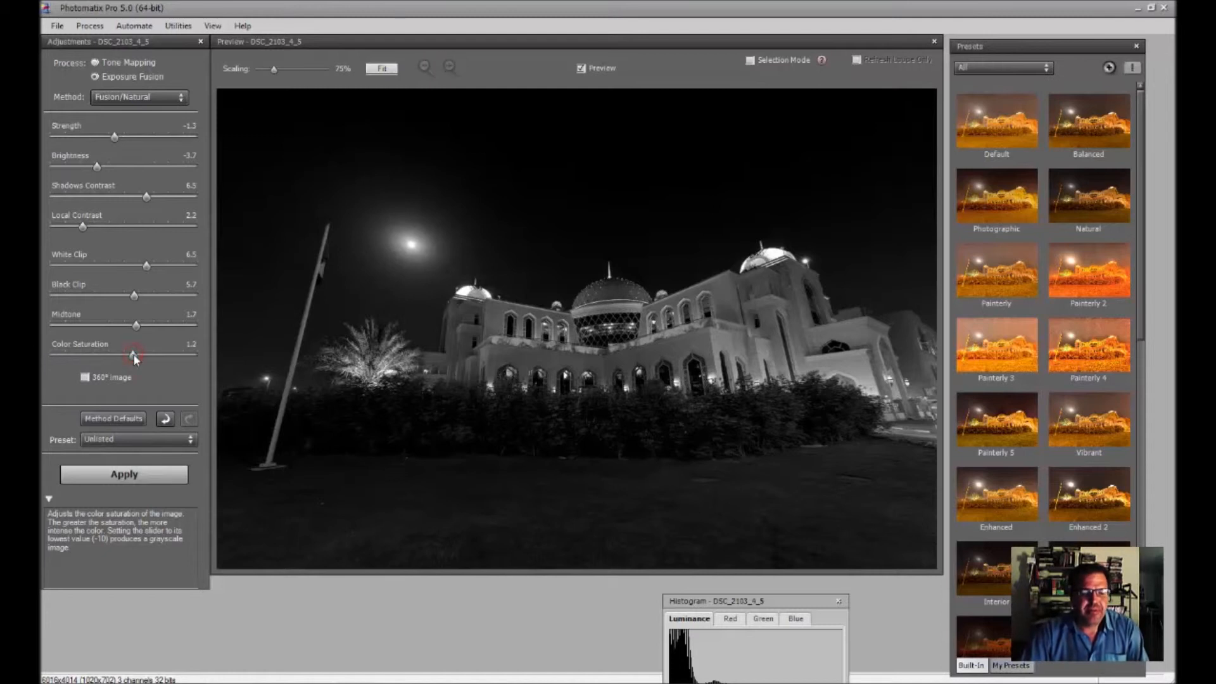
click(197, 354)
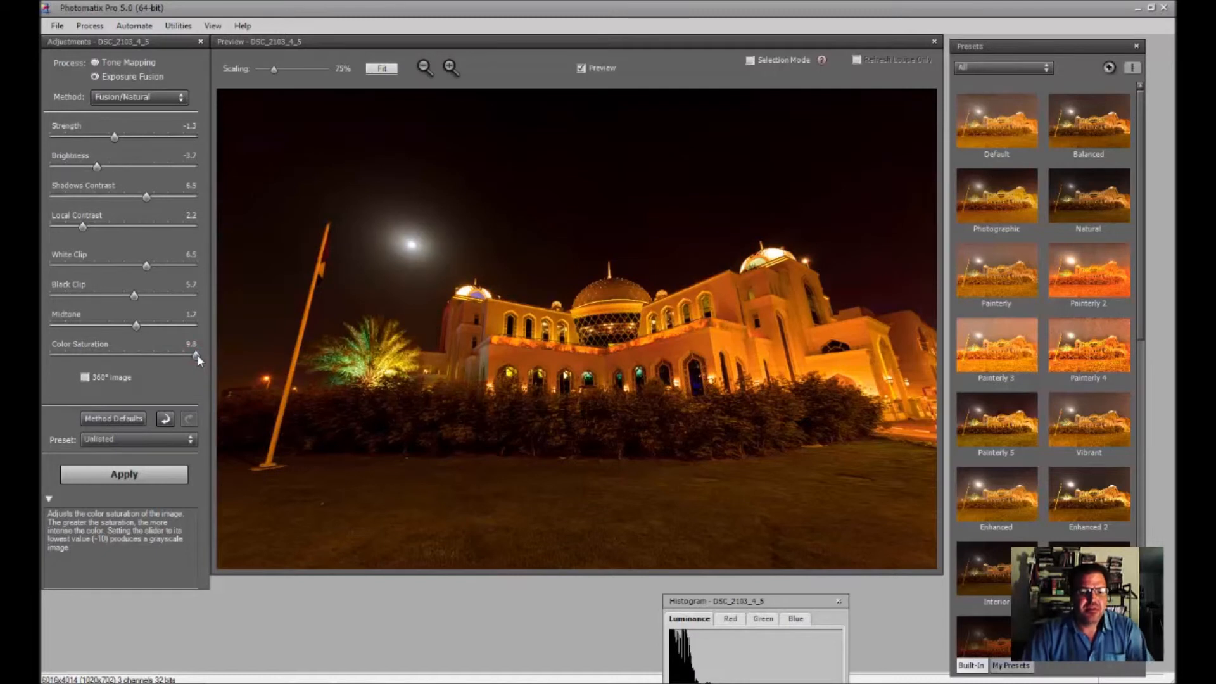
click(132, 355)
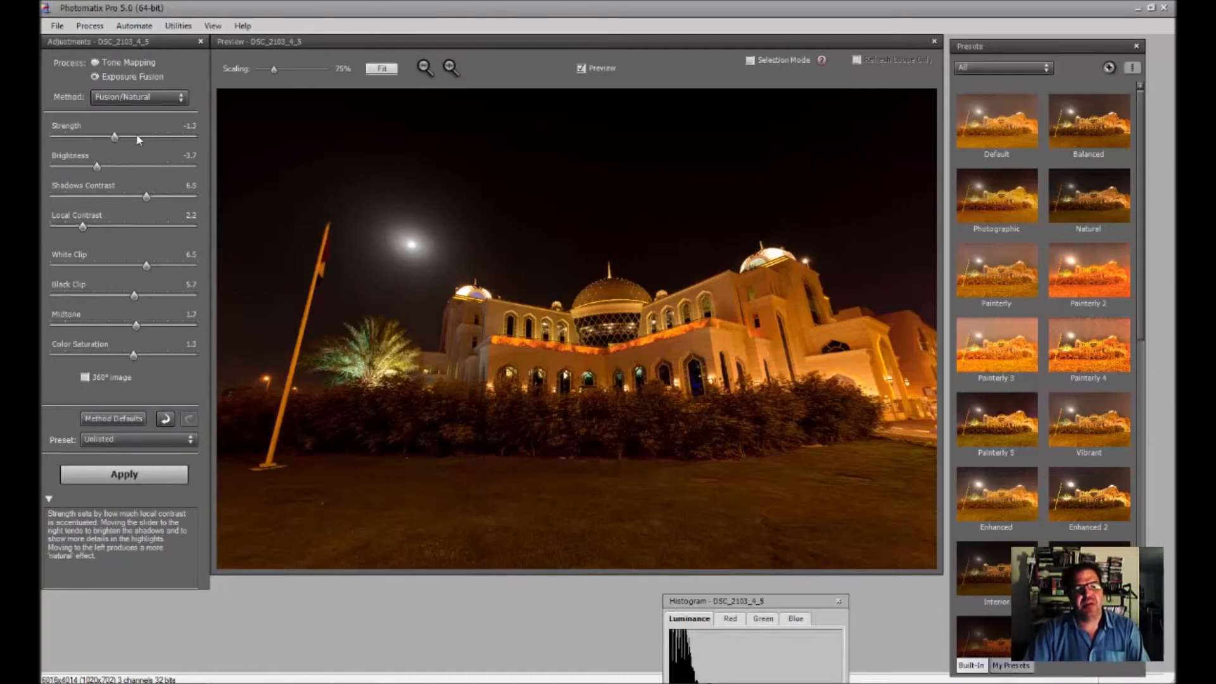
Try higher Strength values on the adjusted image, and set Strength to about 1.9.
click(156, 135)
click(187, 136)
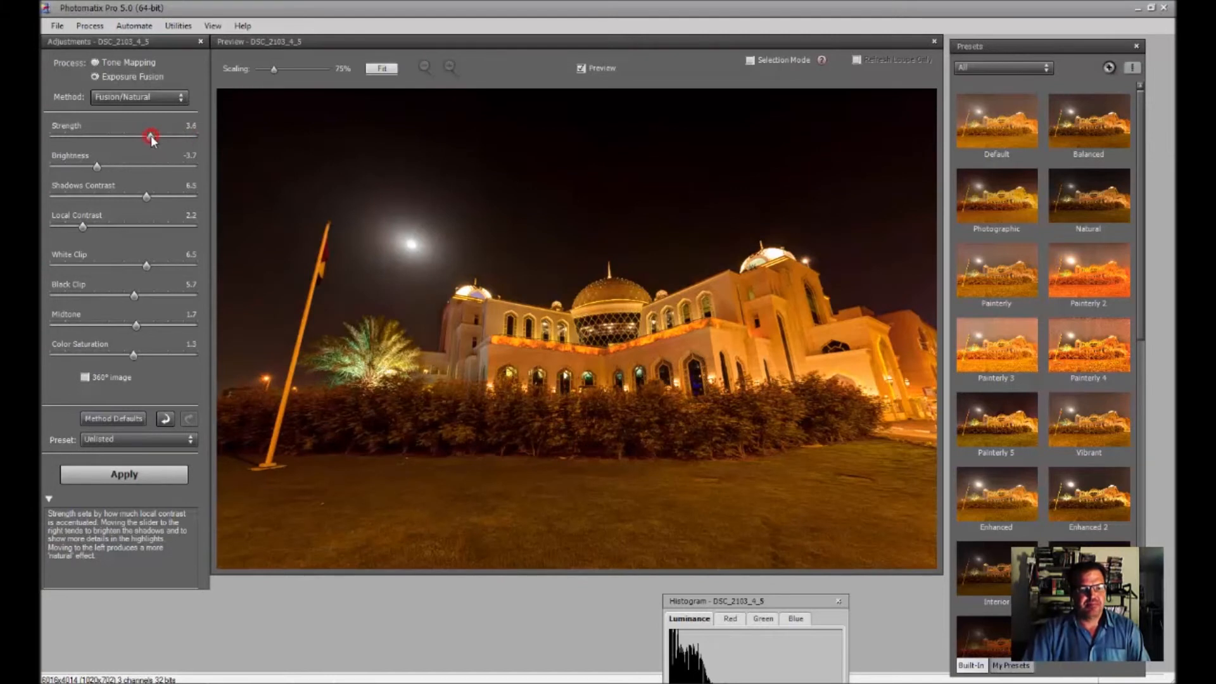
click(139, 135)
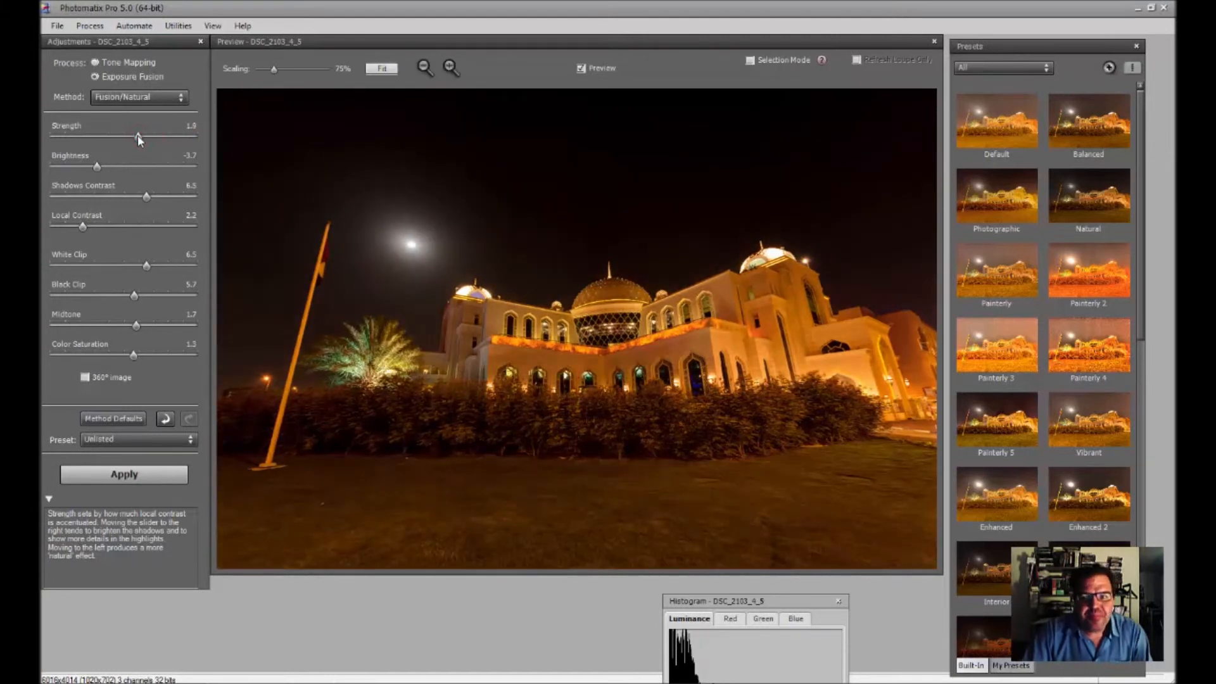
Compare several Strength values up to about 9.7, set Strength to about 2.6, and apply the fusion settings to the full image.
click(159, 136)
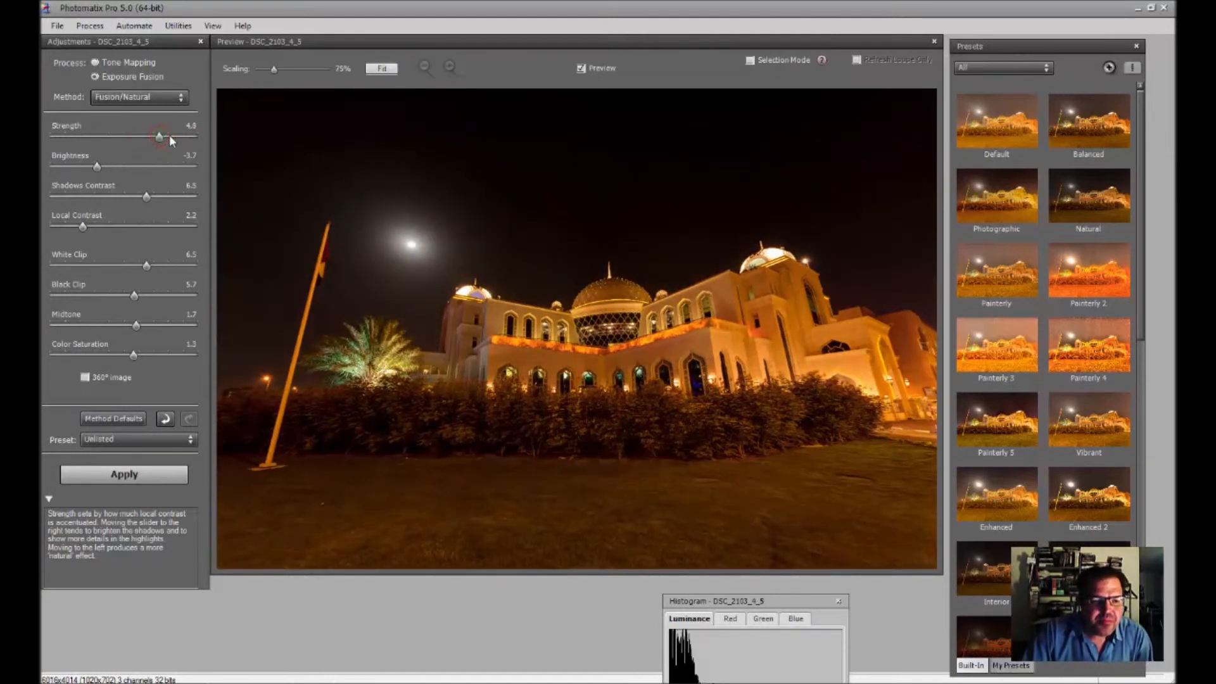
click(150, 136)
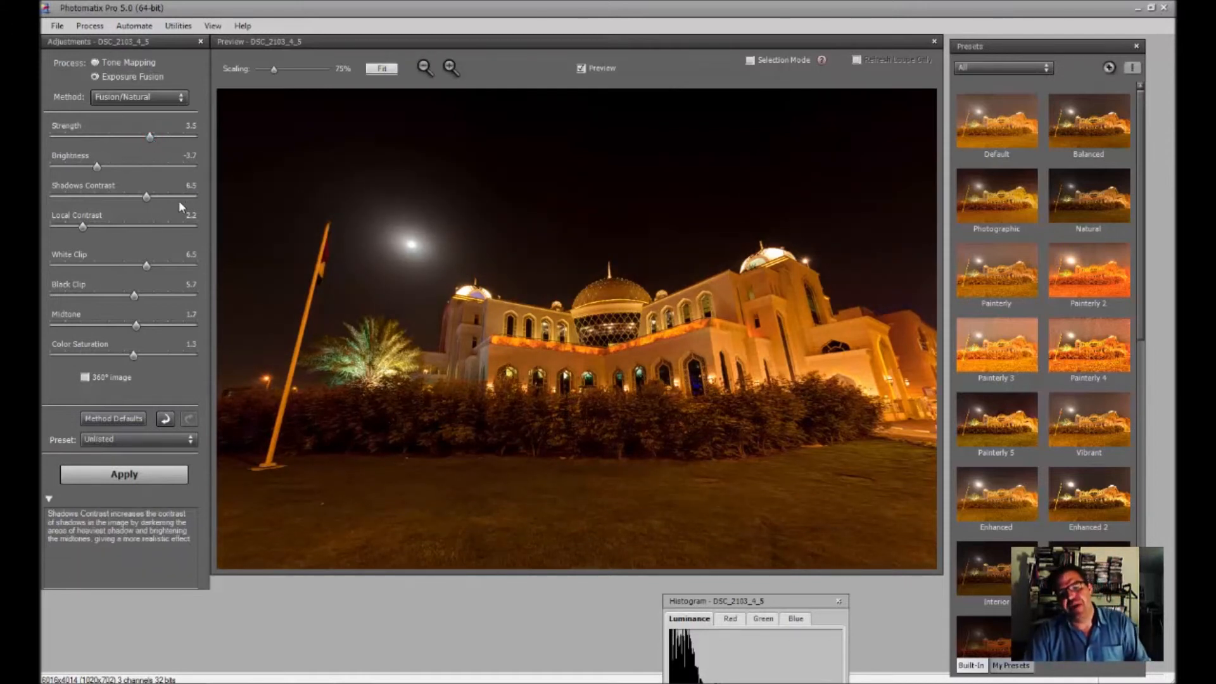
click(200, 137)
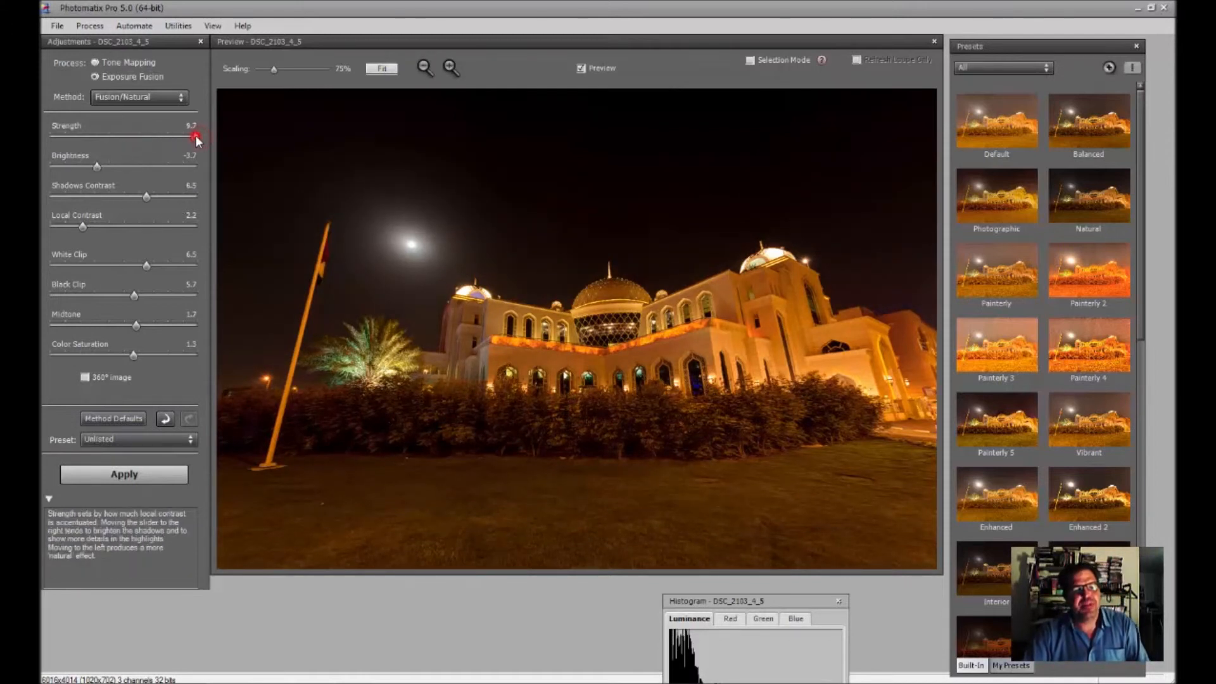
drag(123, 136, 165, 137)
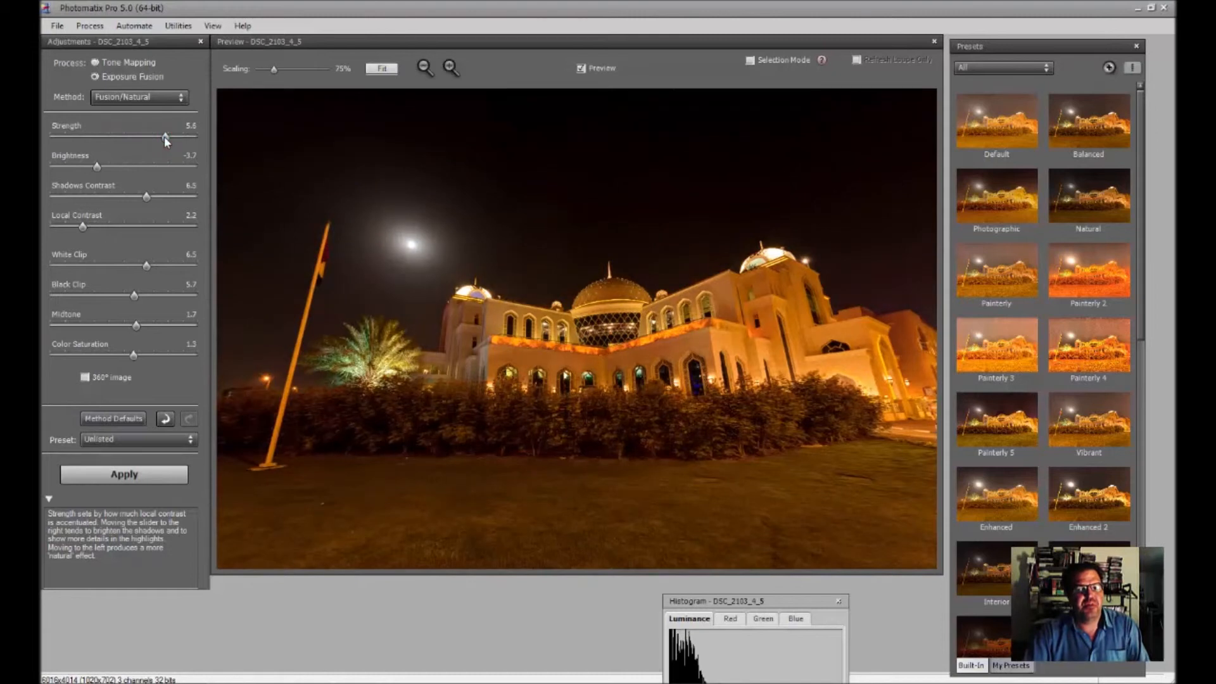
drag(164, 136, 143, 137)
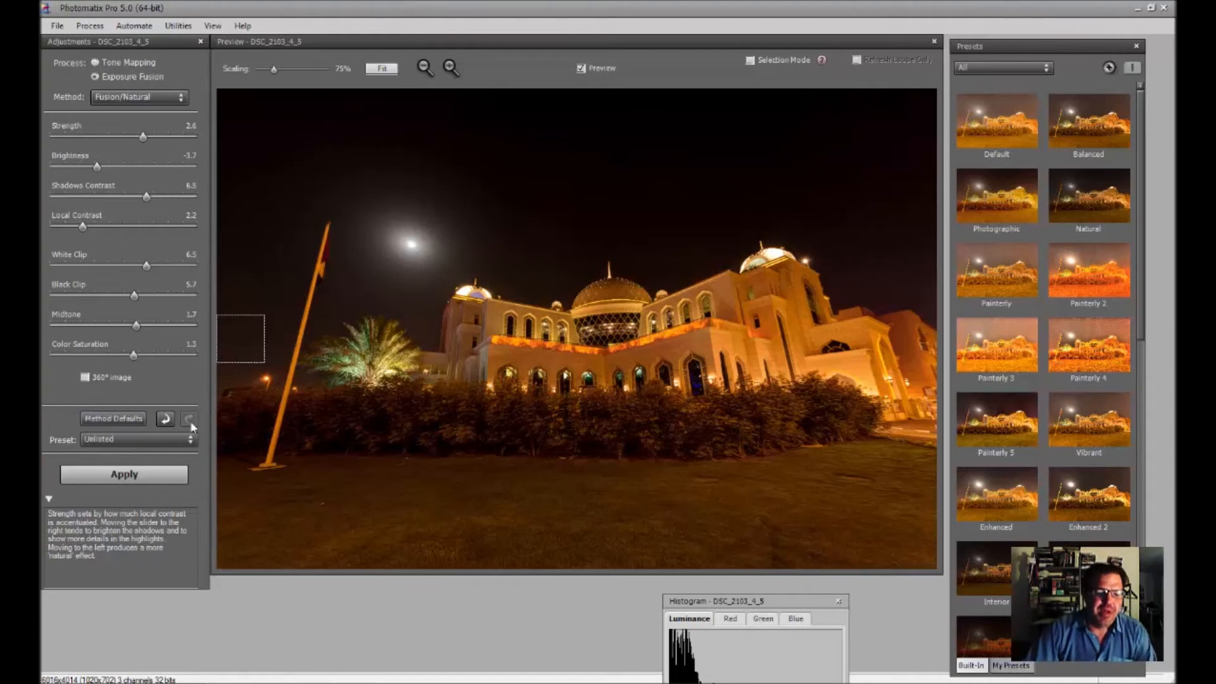
click(130, 473)
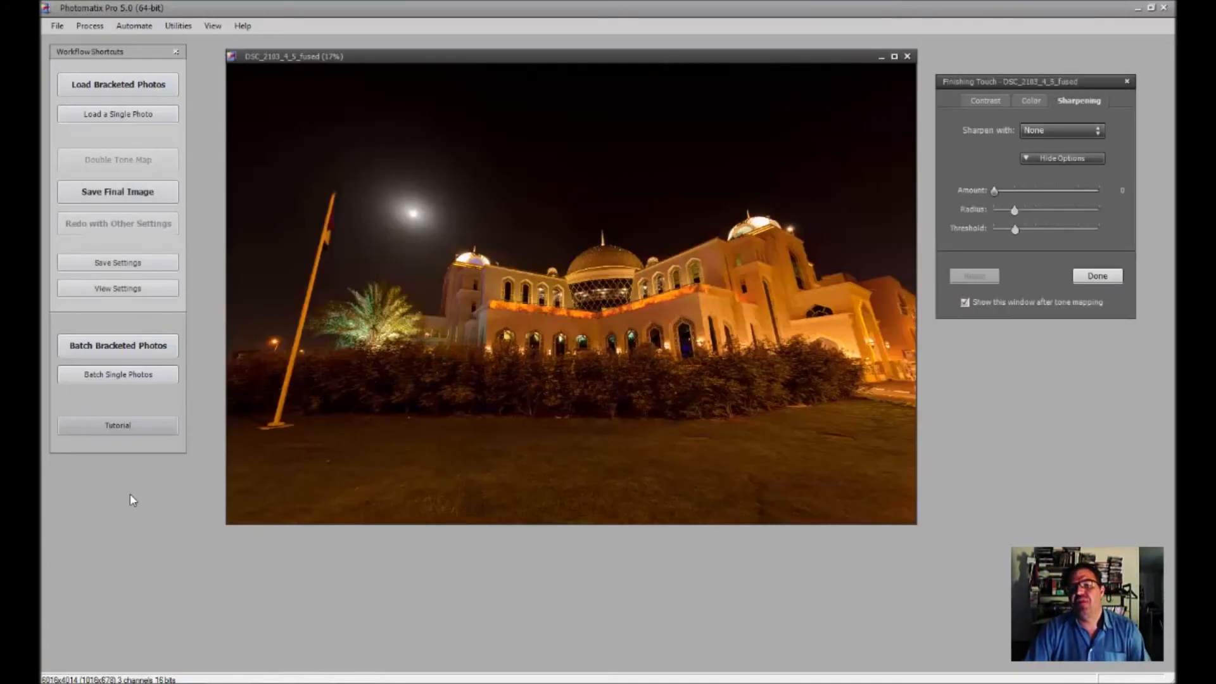
Review the contrast, color and sharpening finishing touches, and finish the fused image with Medium Sharpening.
click(979, 101)
click(1032, 101)
click(1072, 100)
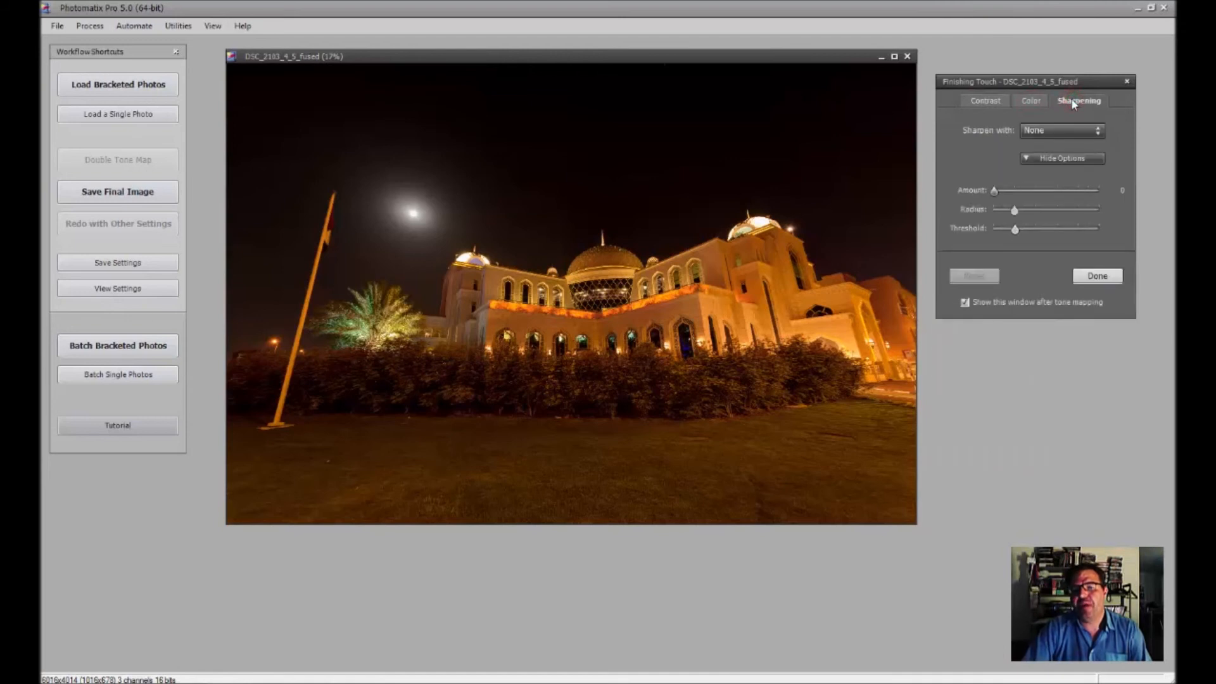
click(978, 99)
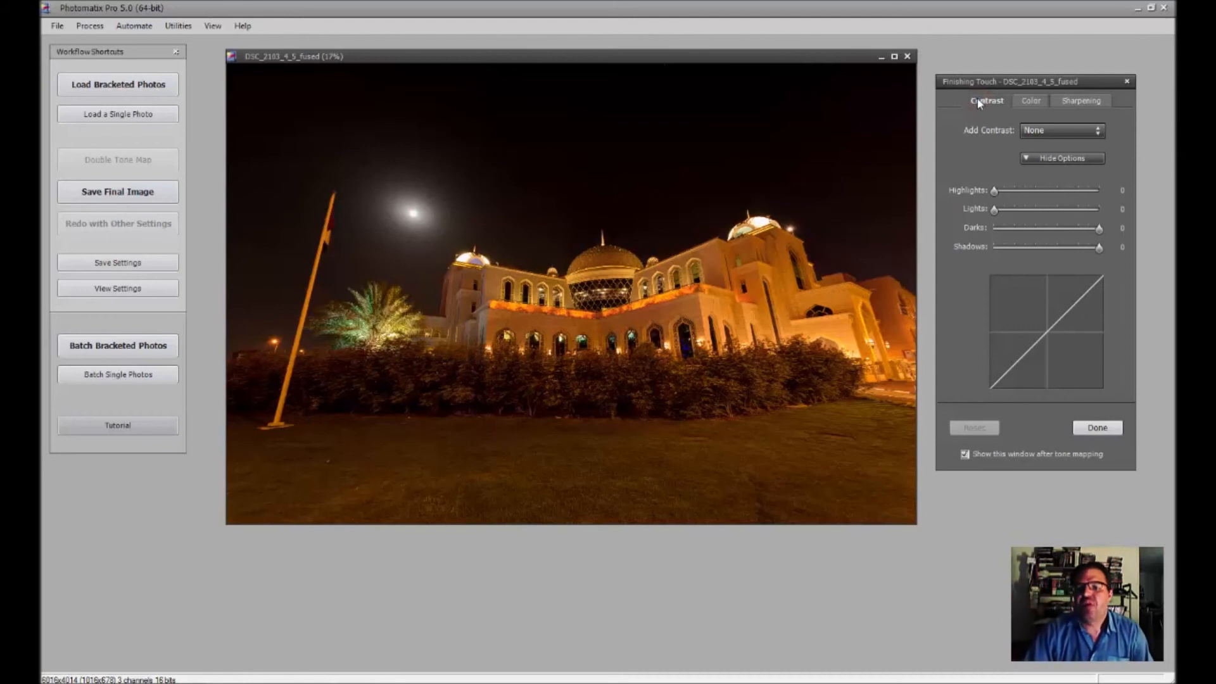
click(1066, 100)
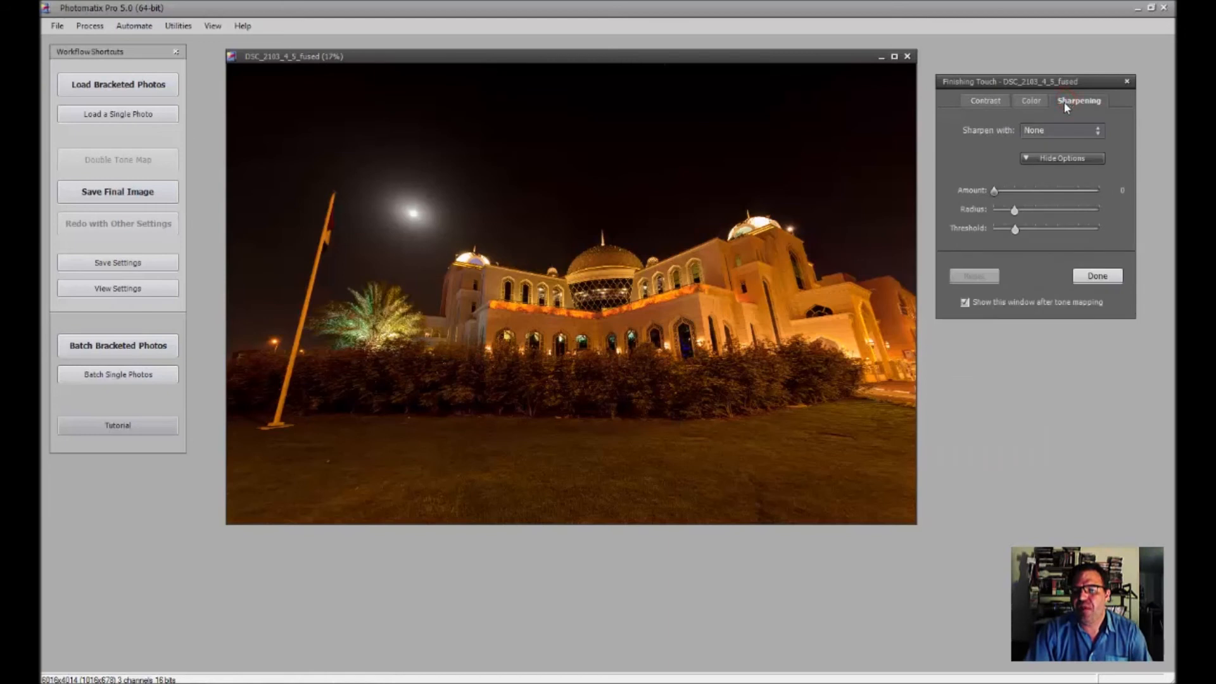
click(1064, 129)
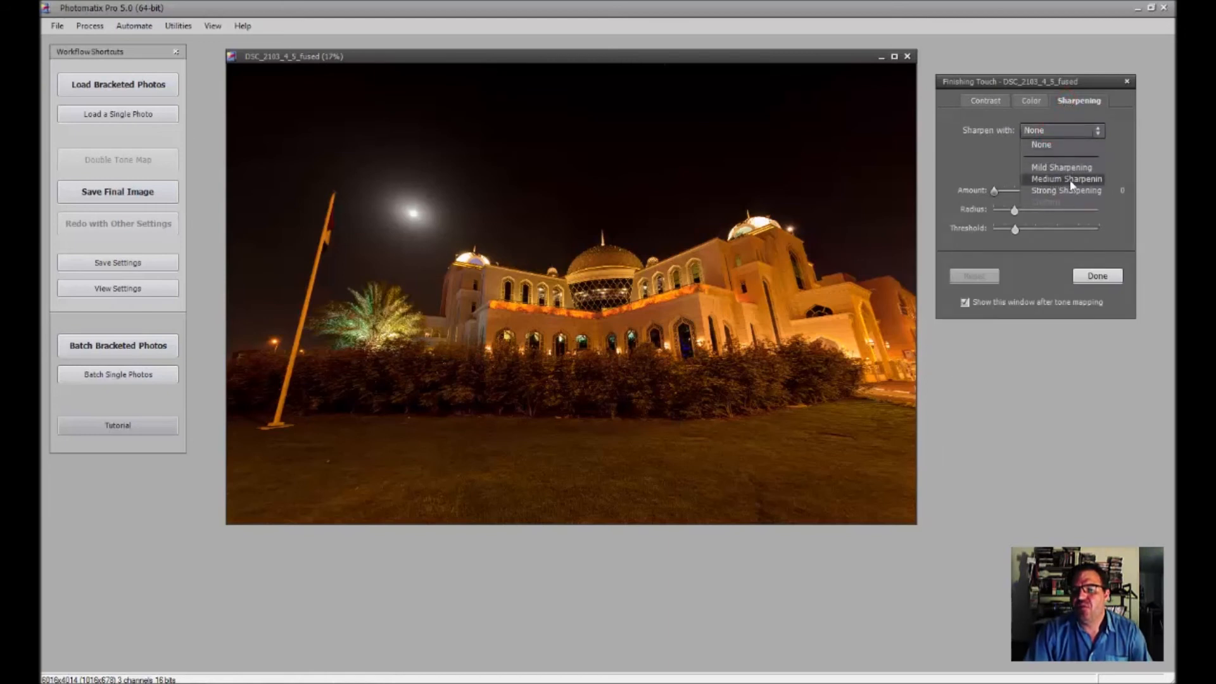
click(1056, 179)
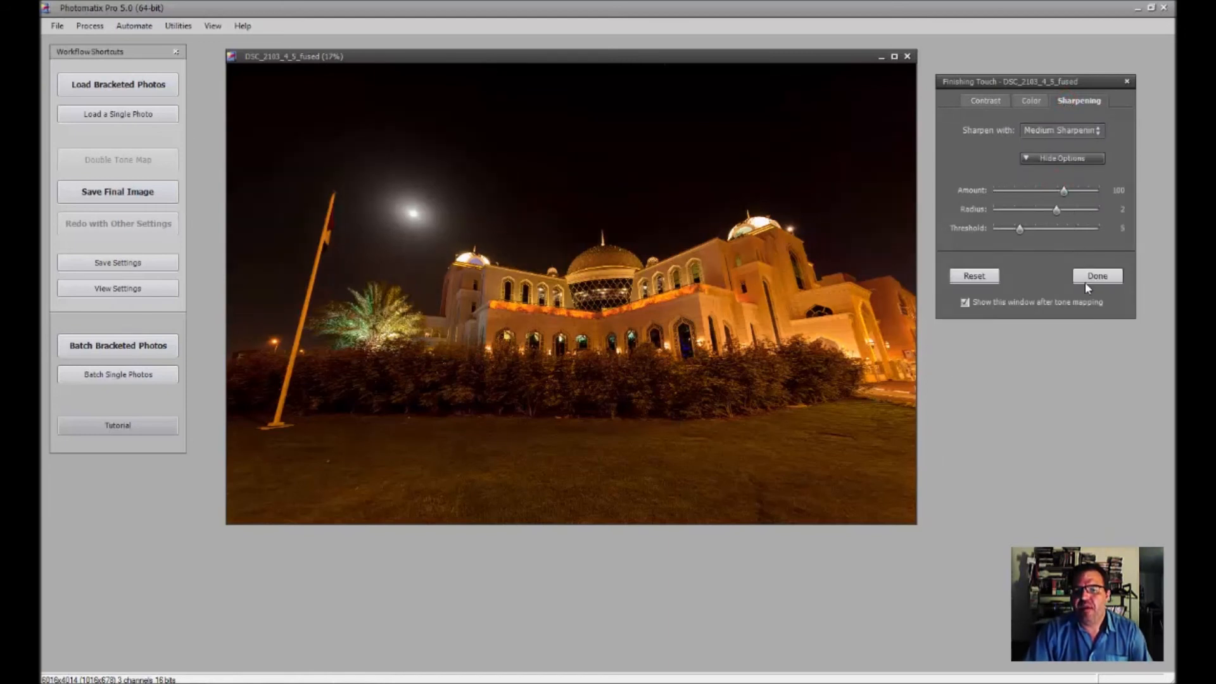
click(1095, 282)
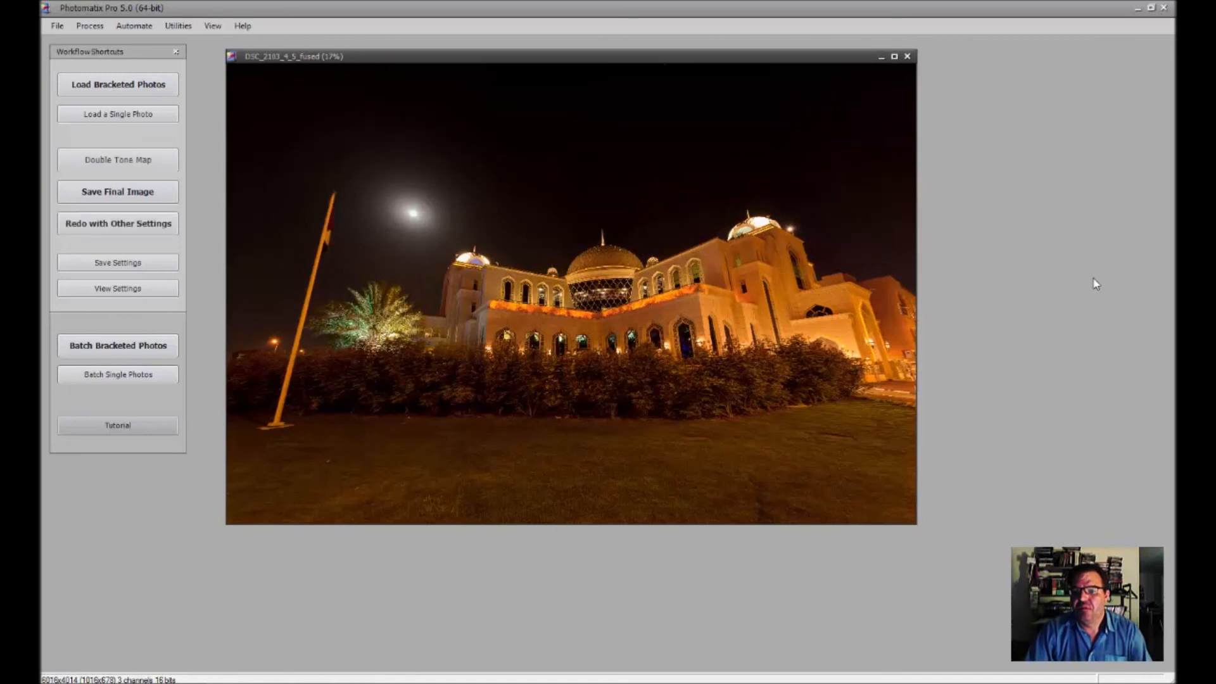